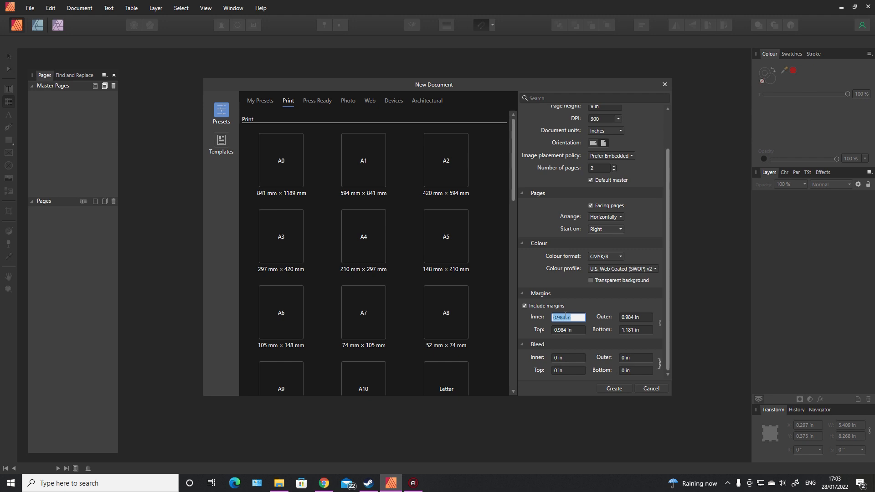
Step: Set the page margins to 0.325 in inner and 0.25 in outer, top and bottom
type("325")
key("Tab")
type(".25")
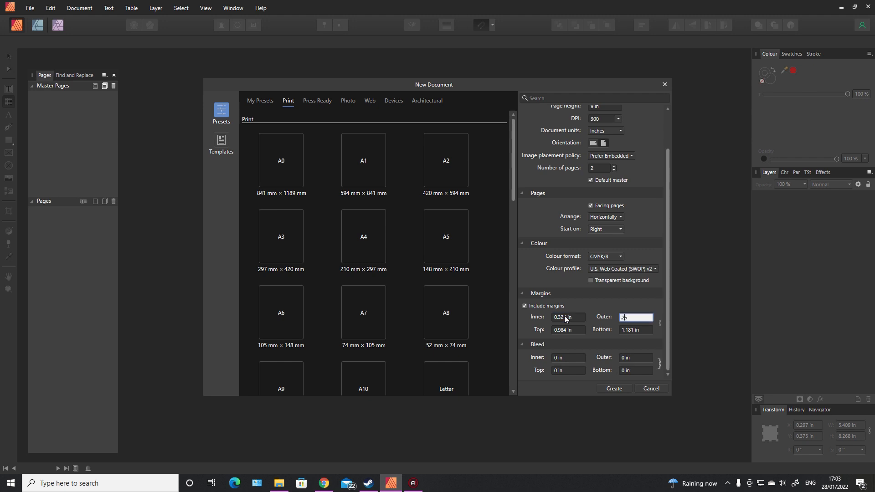
key("Tab")
key("Tab")
type("25")
key("Tab")
type(".25")
key("Tab")
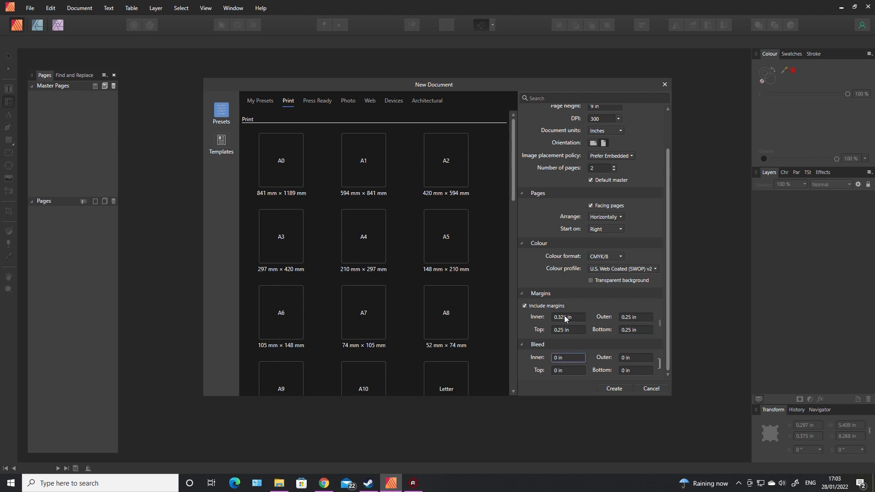
Step: Set the bleed to 0.125 in and create the document
type(".125")
key("Tab")
left_click(620, 388)
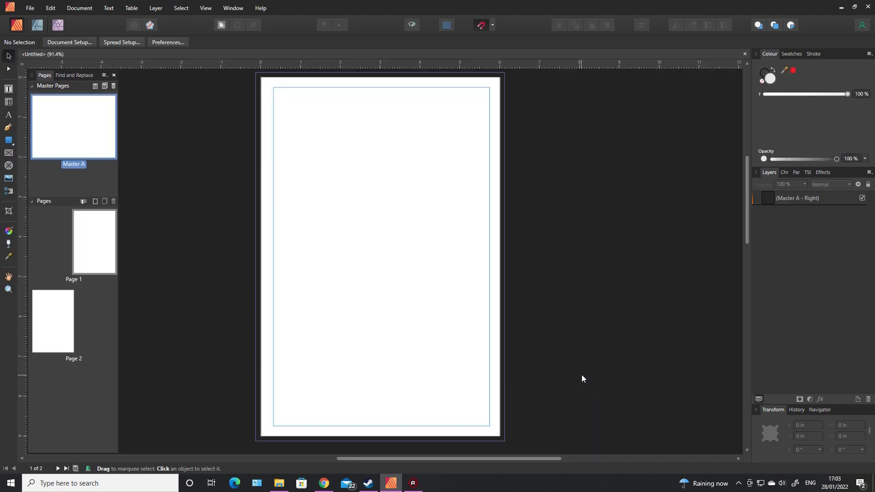
Step: Open Master A for editing and draw a table filling the left page's margin area, about 5.425 by 8.5 in
double_click(73, 132)
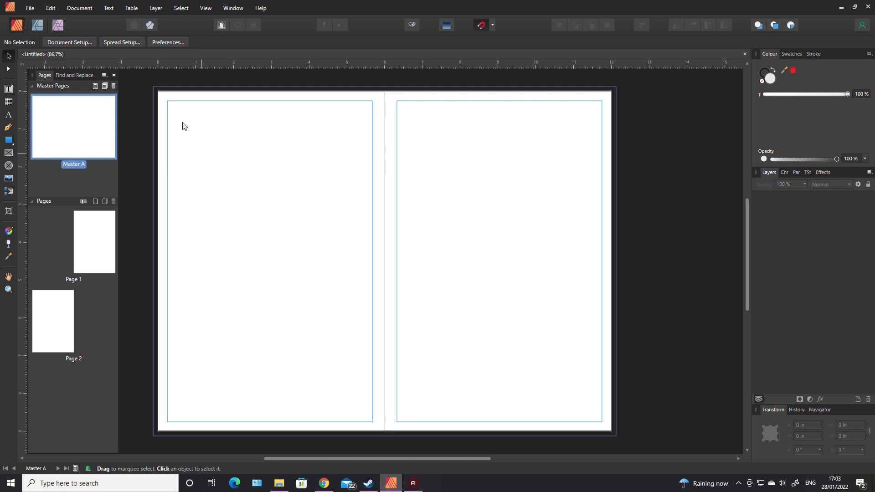
left_click_drag(398, 459, 383, 461)
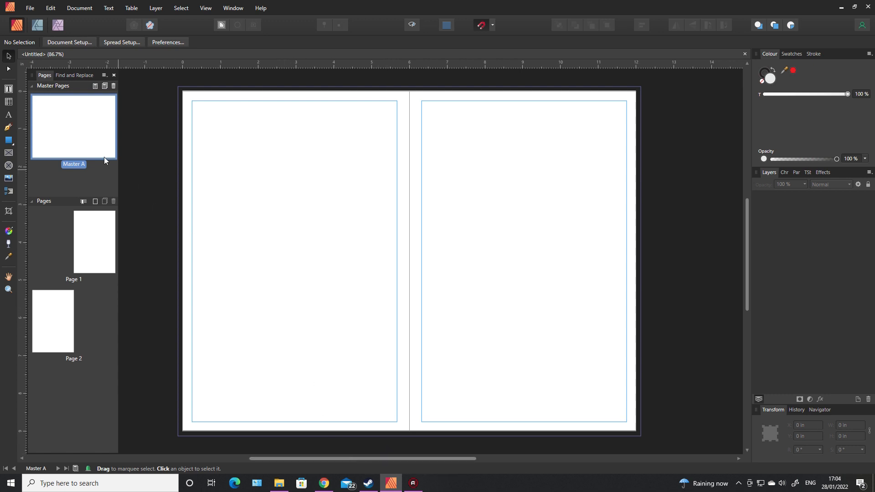
left_click(8, 102)
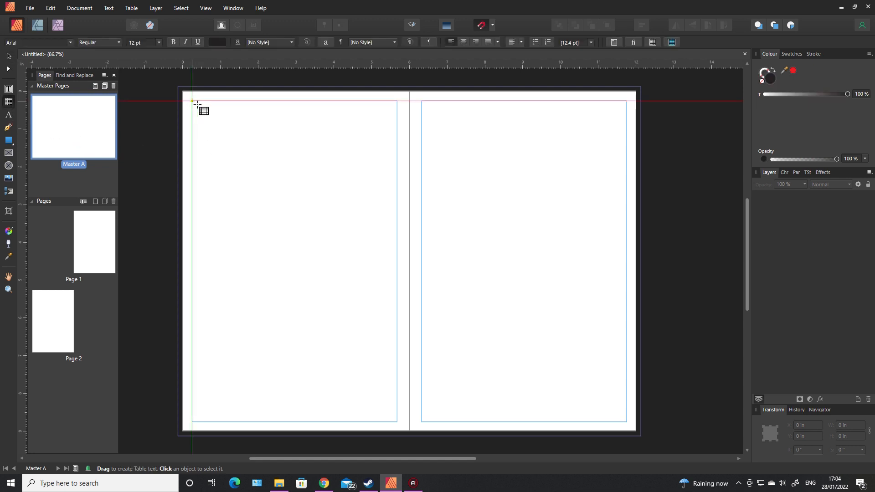
left_click_drag(191, 101, 395, 422)
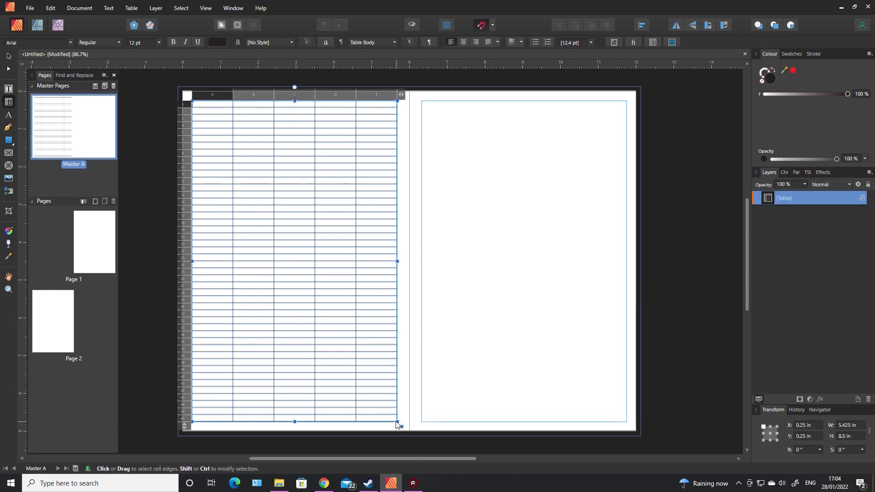
Step: Set the table frame's insets to 0.125 in on all sides
left_click(652, 42)
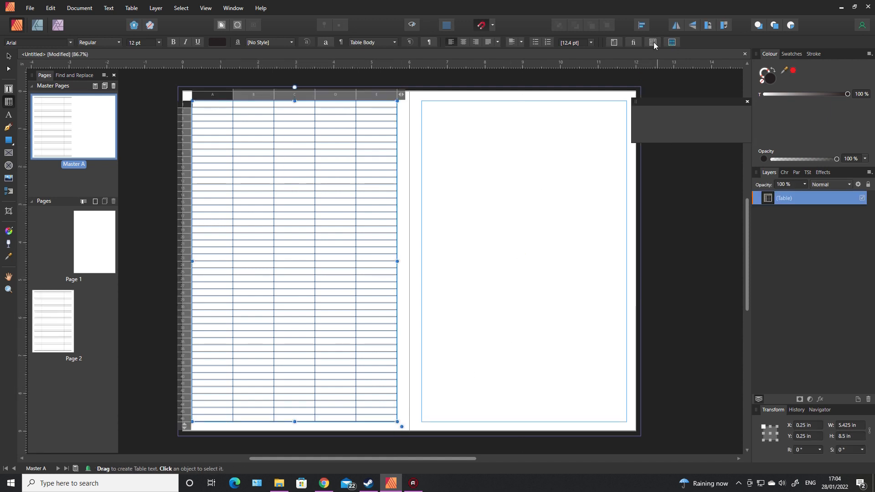
left_click(665, 166)
type(".125")
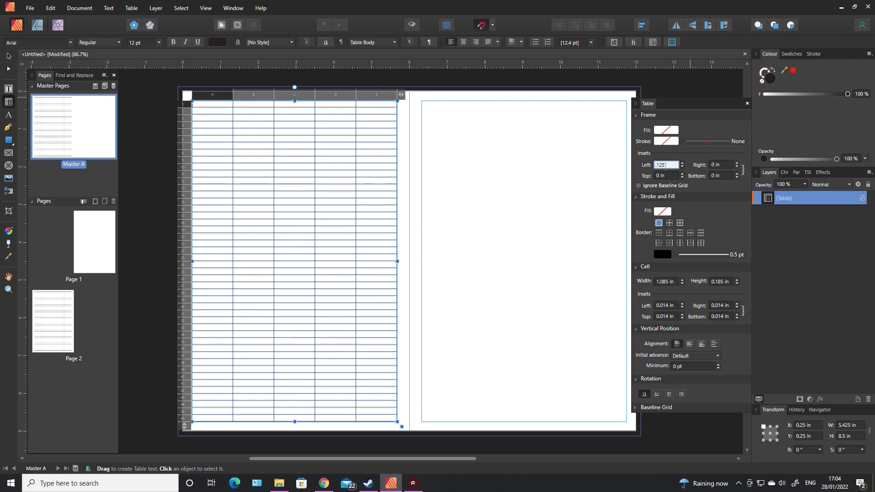
key("Return")
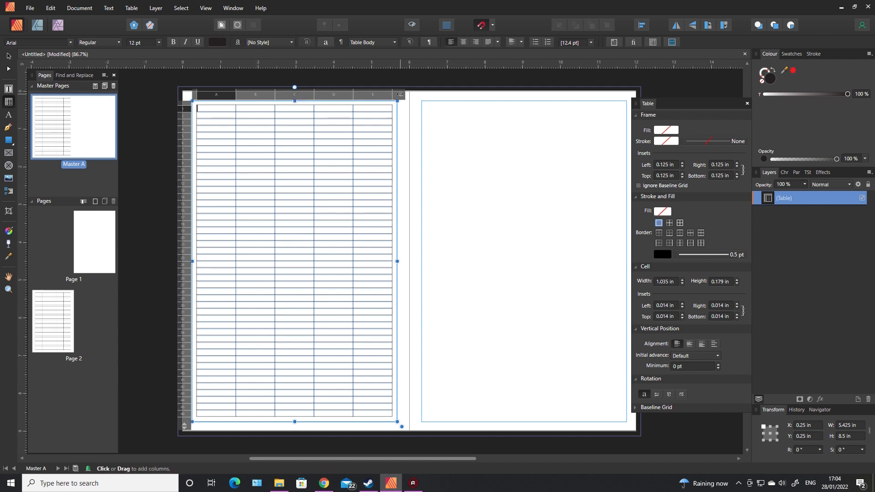
Step: Reduce the table to two equal columns and stretch it across the left page's full margin width
left_click_drag(401, 95, 267, 98)
left_click_drag(280, 259, 397, 256)
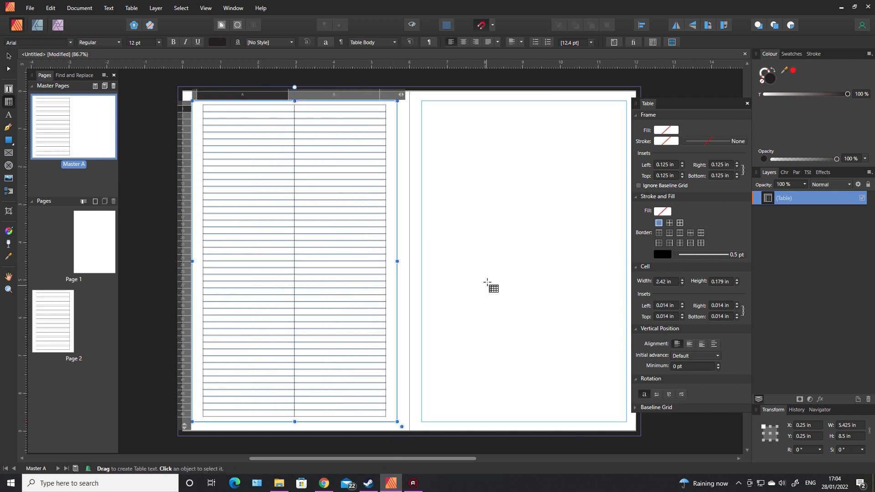
key("Escape")
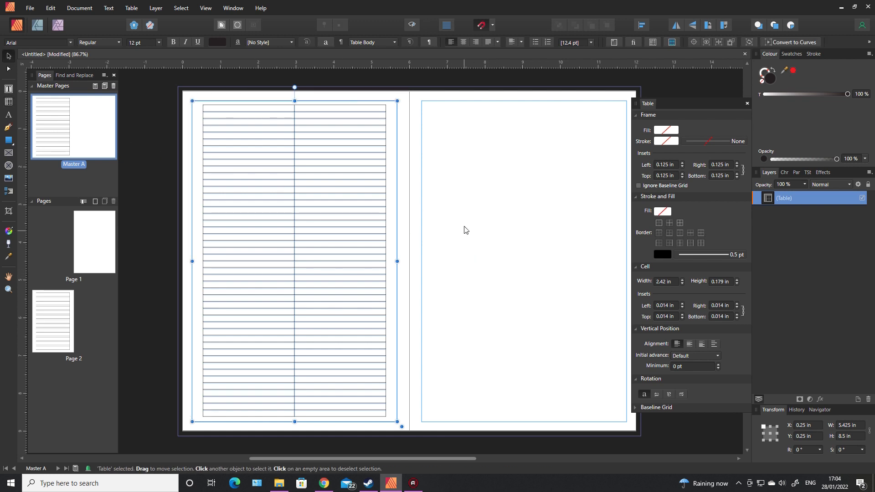
Step: Set the height of all the table's cells to 1 cm
double_click(258, 112)
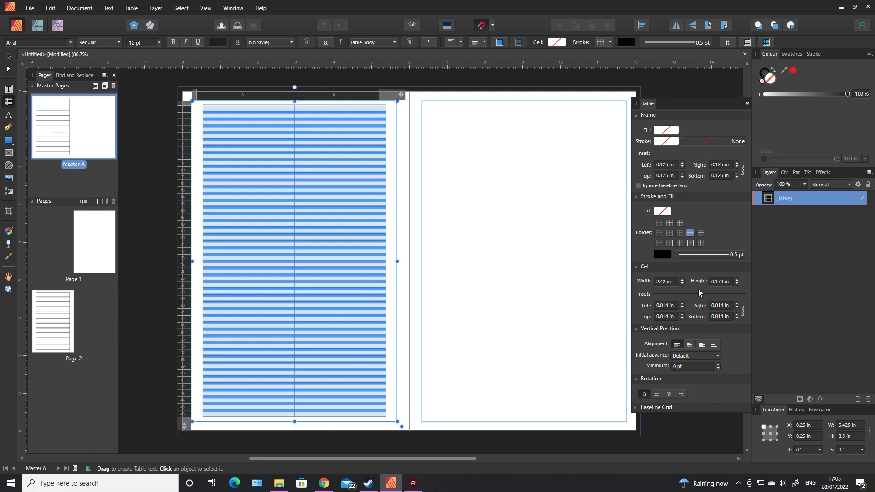
left_click(723, 282)
type("1")
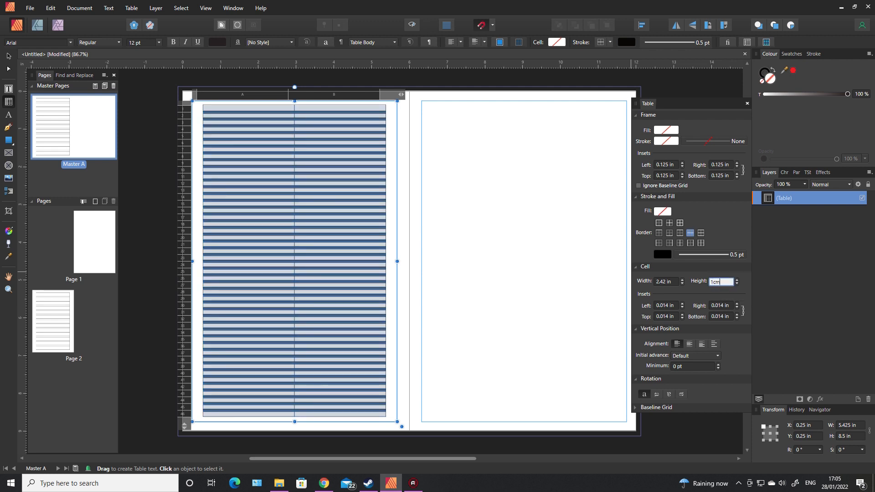
type("cm")
key("Return")
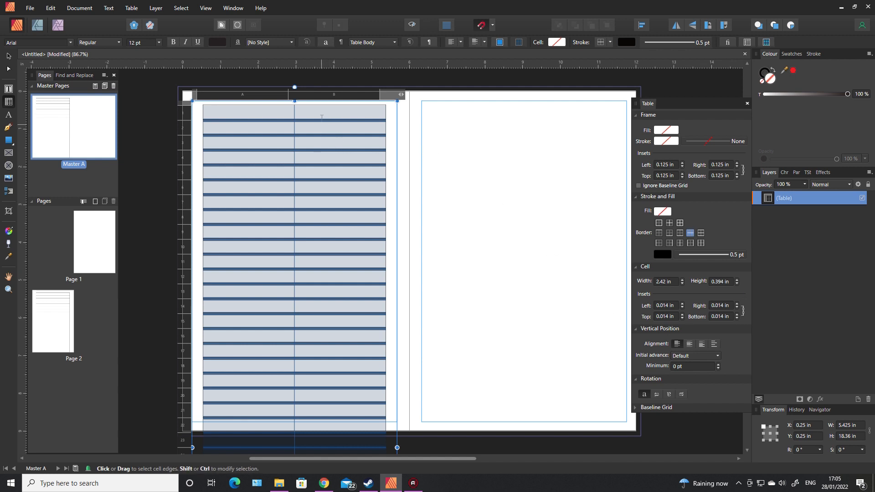
Step: Remove the rows running off the page so that the table keeps 21 rows within the left page
scroll(445, 231, "down", 5)
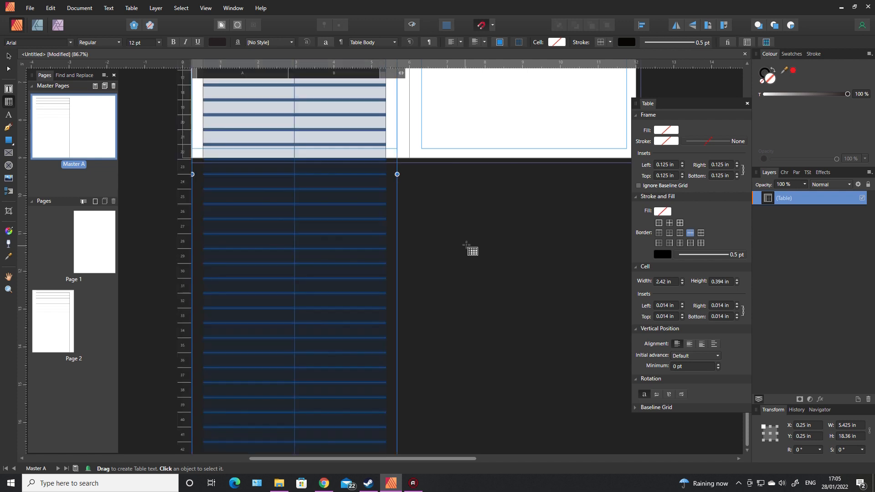
scroll(466, 244, "down", 4)
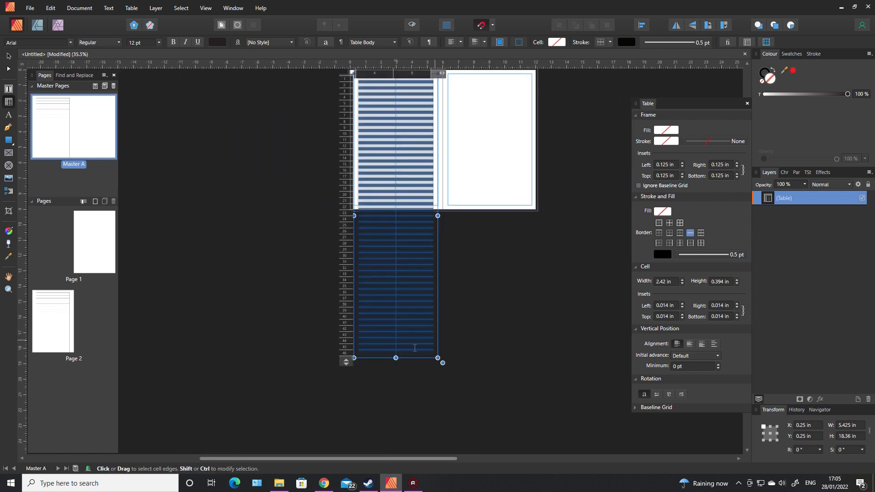
left_click_drag(345, 362, 345, 210)
scroll(464, 258, "up", 3)
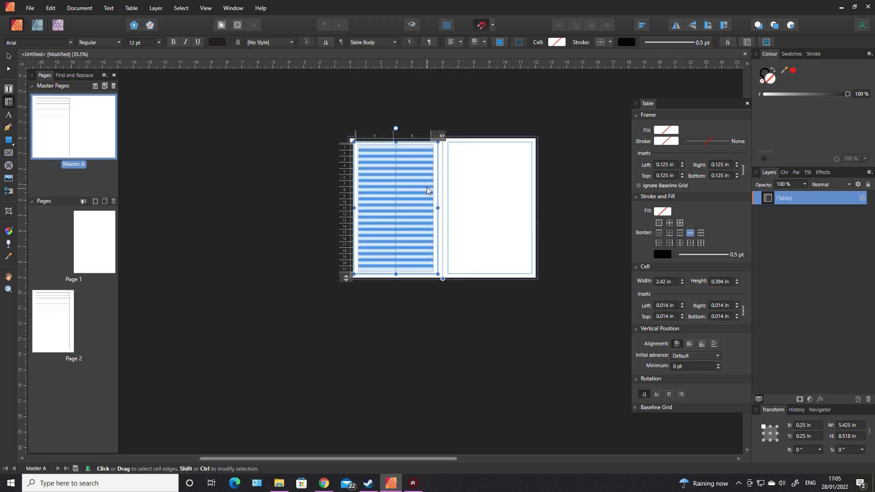
scroll(422, 177, "up", 1)
scroll(423, 177, "up", 5)
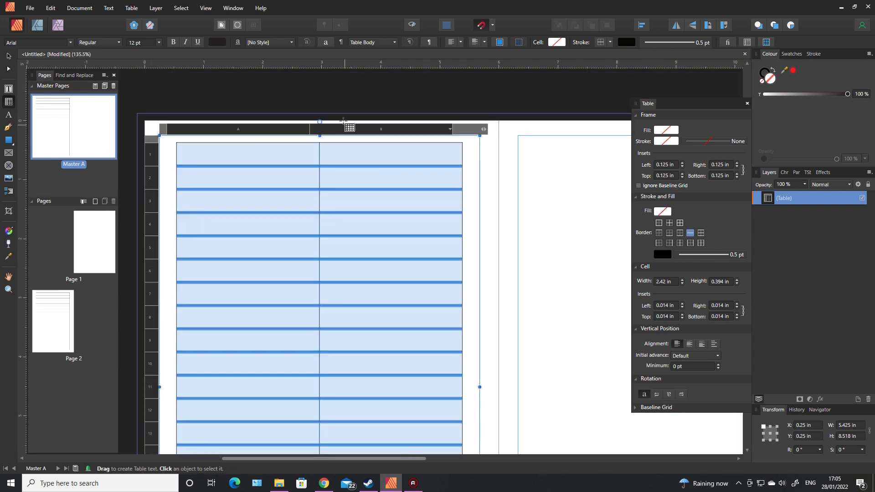
left_click(345, 106)
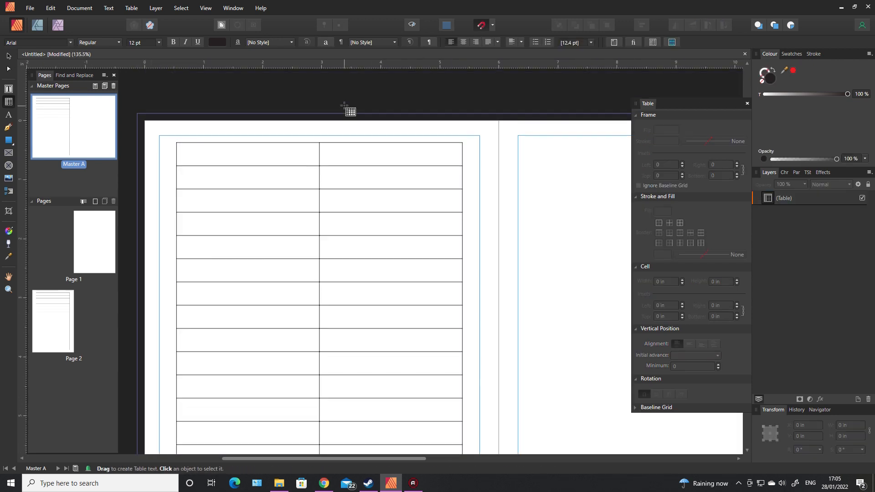
Step: Narrow the table's first column to about 1.57 in, giving the freed width to the second column
left_click(252, 149)
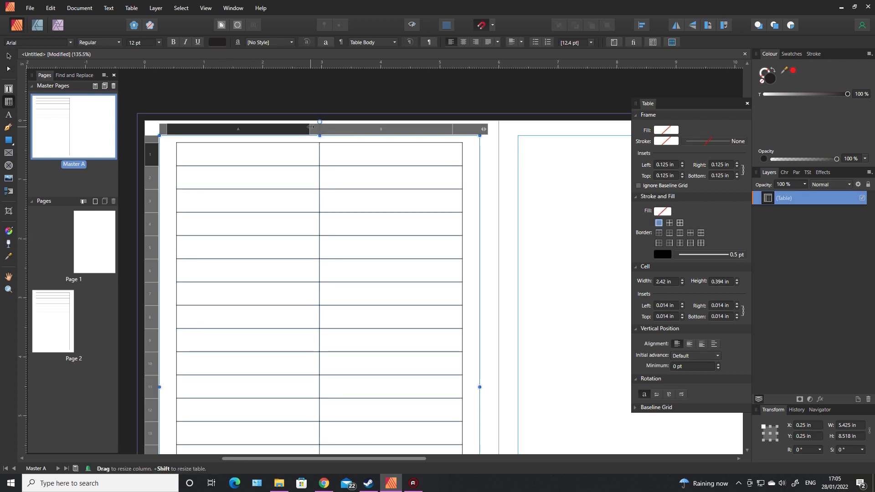
left_click_drag(311, 129, 268, 129)
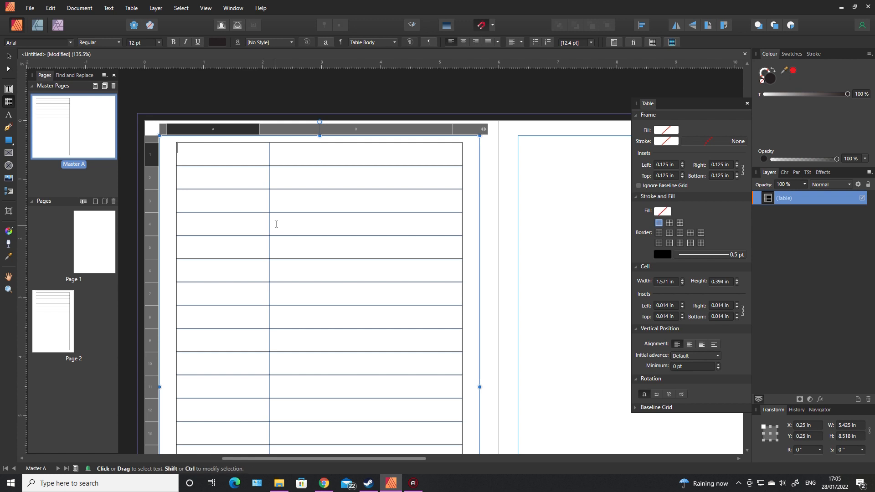
left_click_drag(199, 160, 209, 172)
left_click(206, 156)
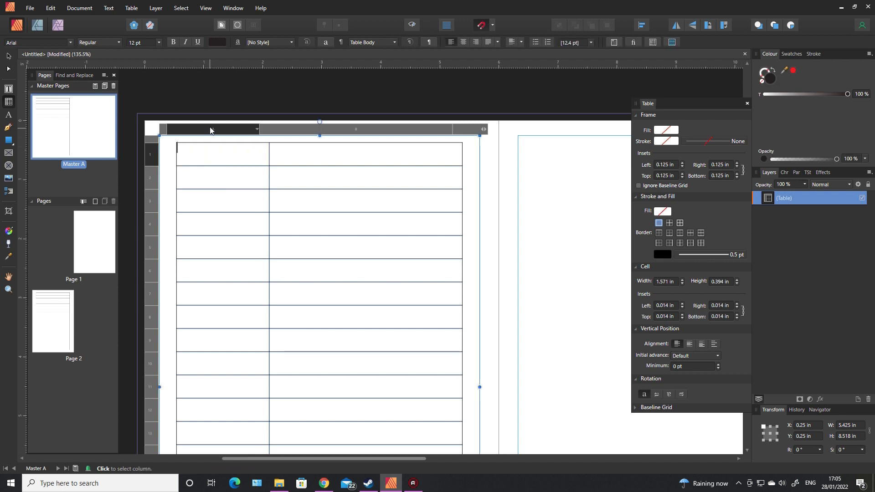
Step: Remove the stroke colour from the outside border of both table columns
left_click_drag(210, 131, 283, 128)
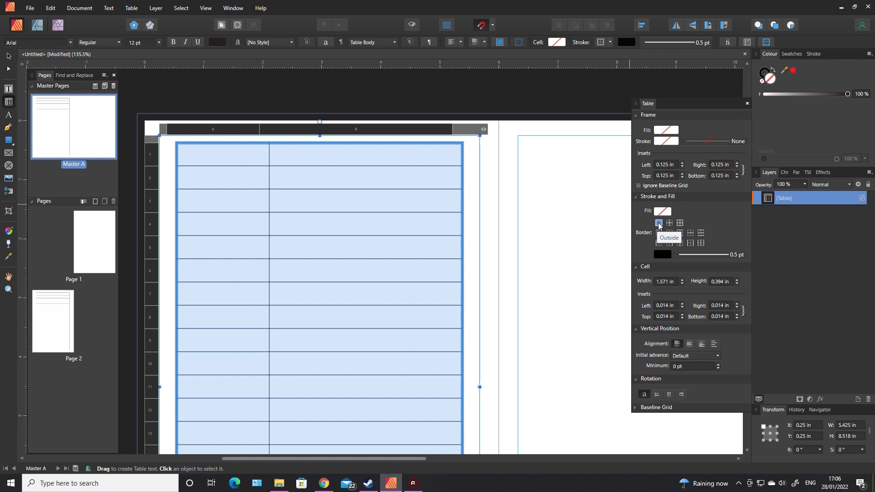
left_click(729, 254)
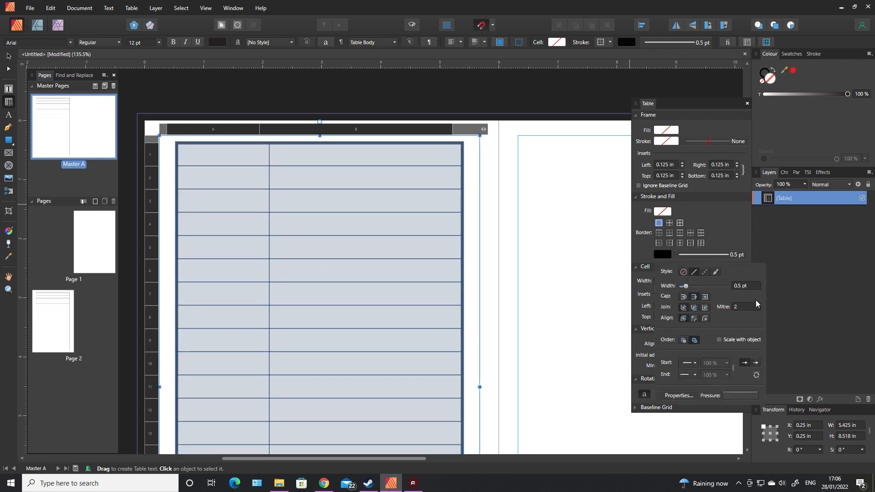
left_click(663, 253)
left_click(728, 271)
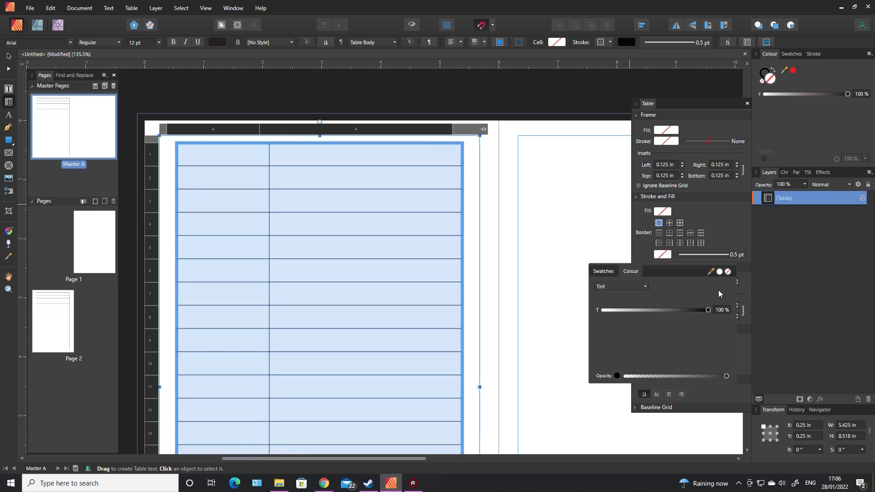
left_click(569, 226)
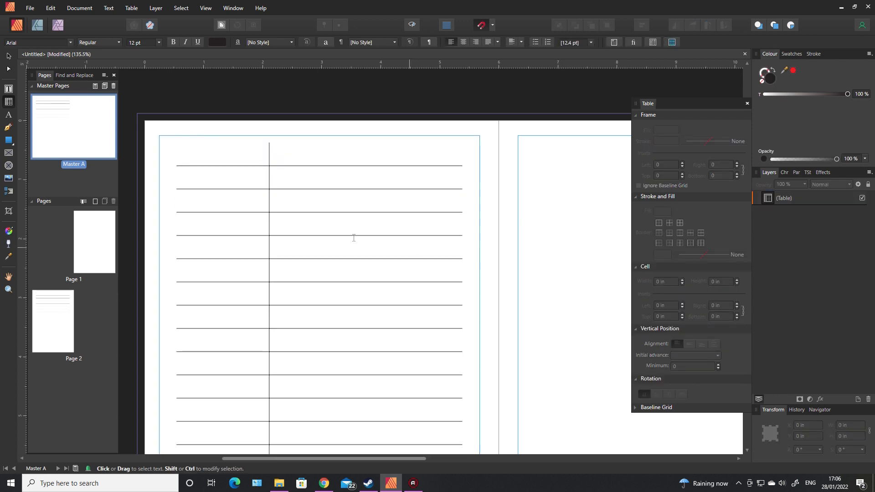
Step: Remove the stroke colour from the interior vertical border between the two columns in all rows
left_click(231, 189)
left_click_drag(228, 156, 409, 456)
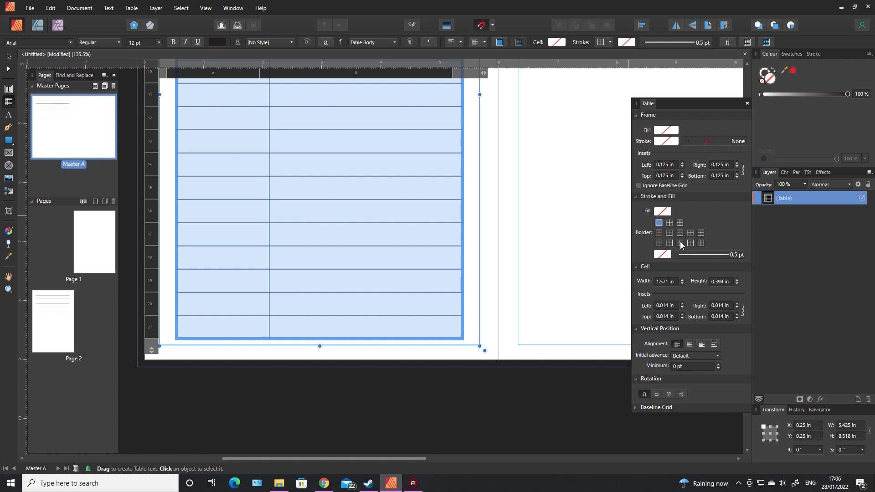
left_click(681, 243)
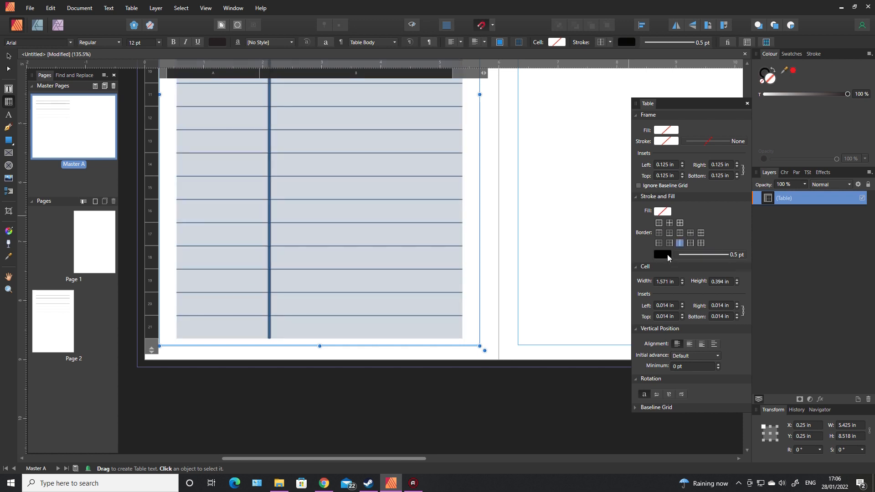
left_click(734, 255)
left_click(663, 256)
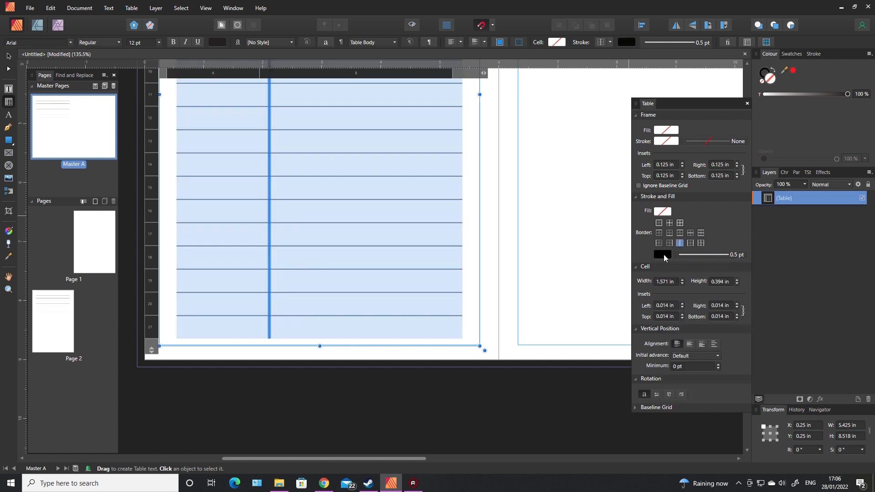
left_click(662, 256)
left_click(727, 273)
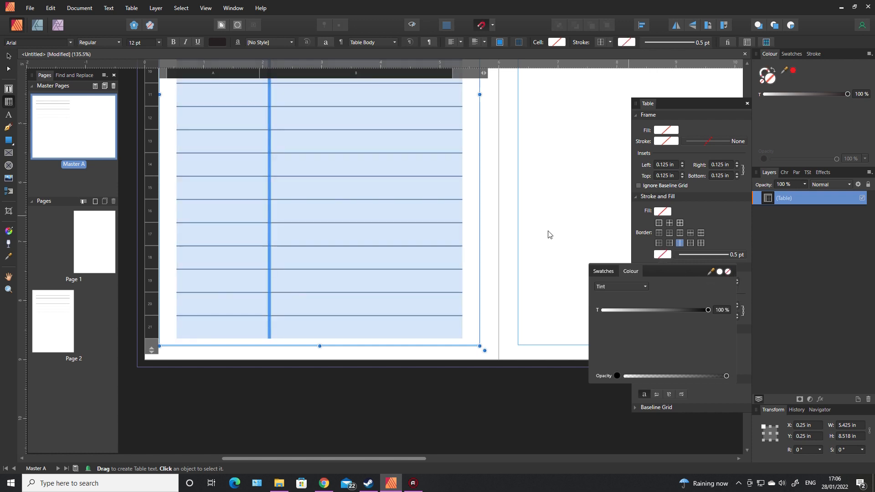
left_click(527, 229)
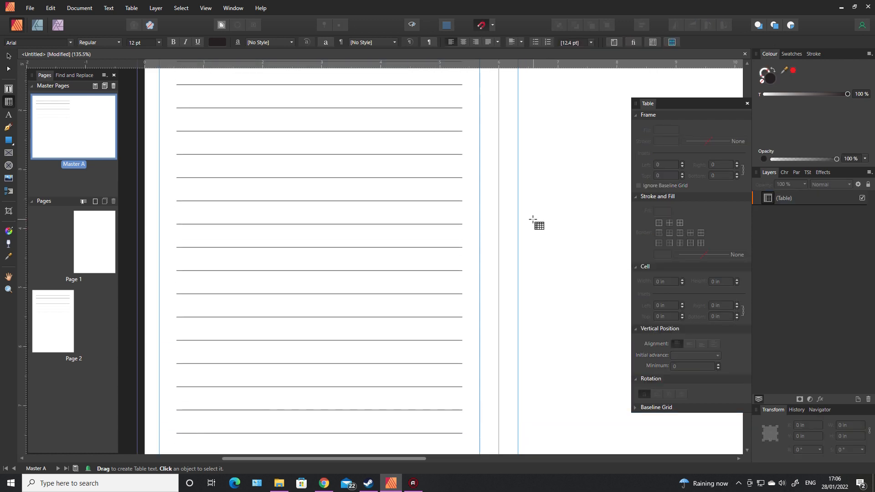
Step: Remove the stroke colour from the interior horizontal borders of the first column's top five rows
scroll(314, 133, "up", 1)
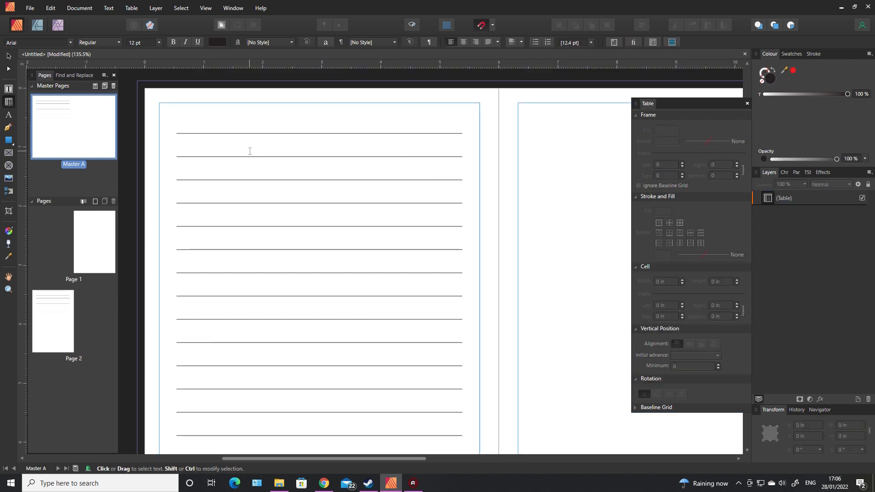
left_click(177, 136)
left_click_drag(181, 114, 208, 214)
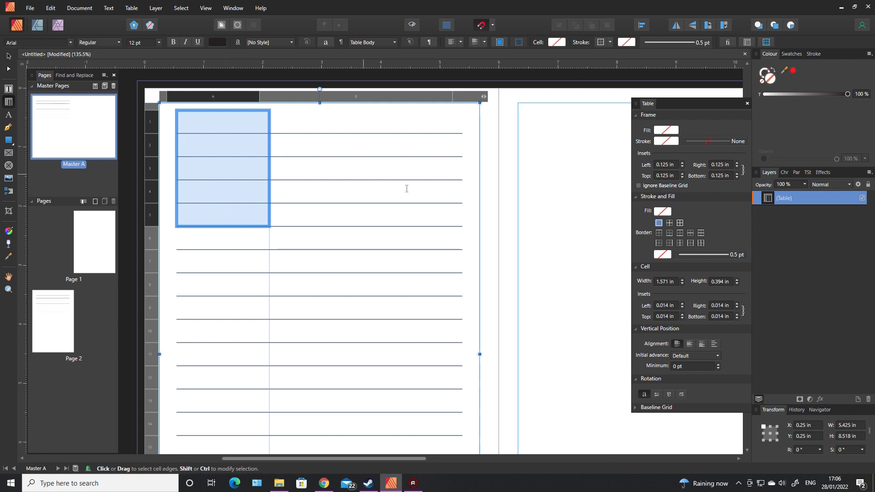
left_click(690, 233)
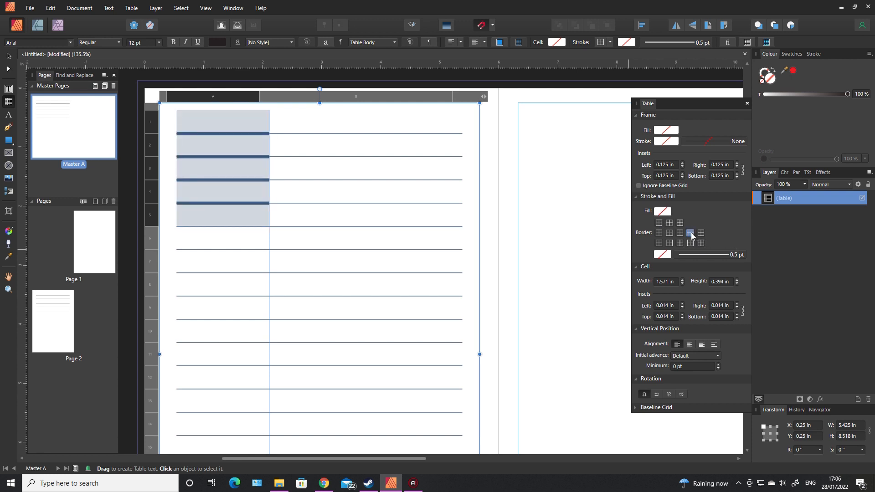
left_click(664, 256)
left_click(729, 273)
left_click(558, 263)
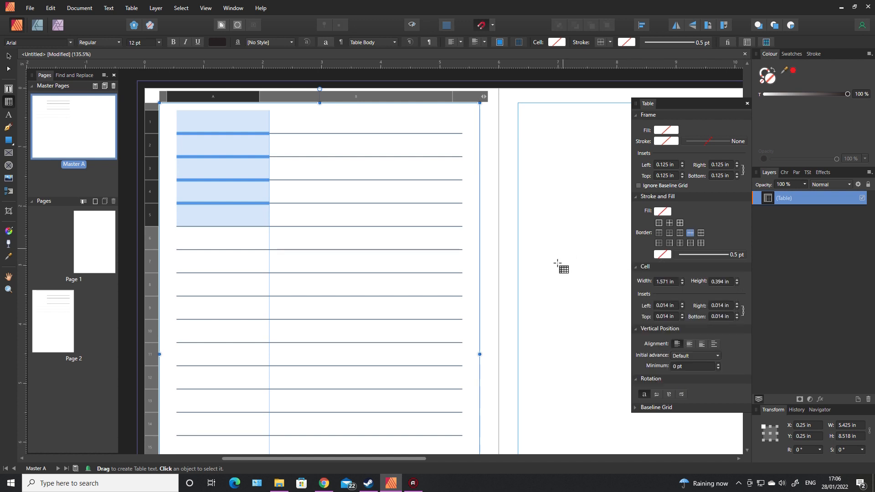
left_click(557, 262)
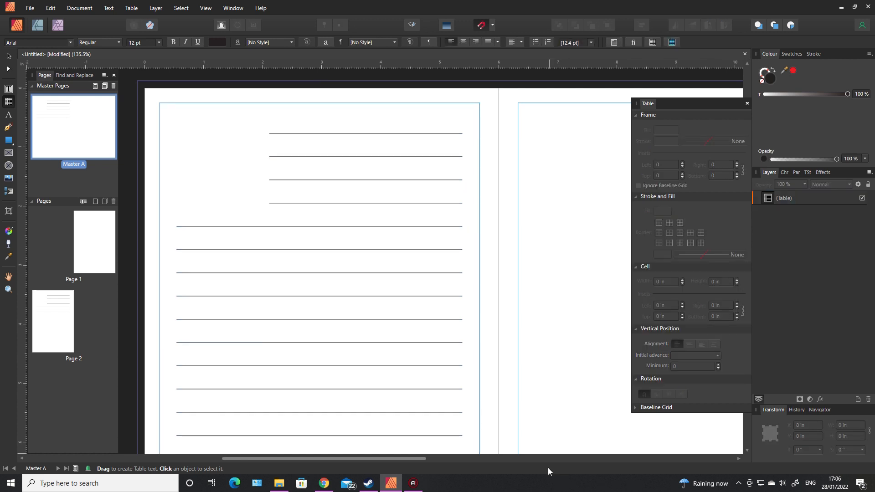
Step: Give the bottom border of the second-column cell in row 2 a dashed line style
left_click(280, 143)
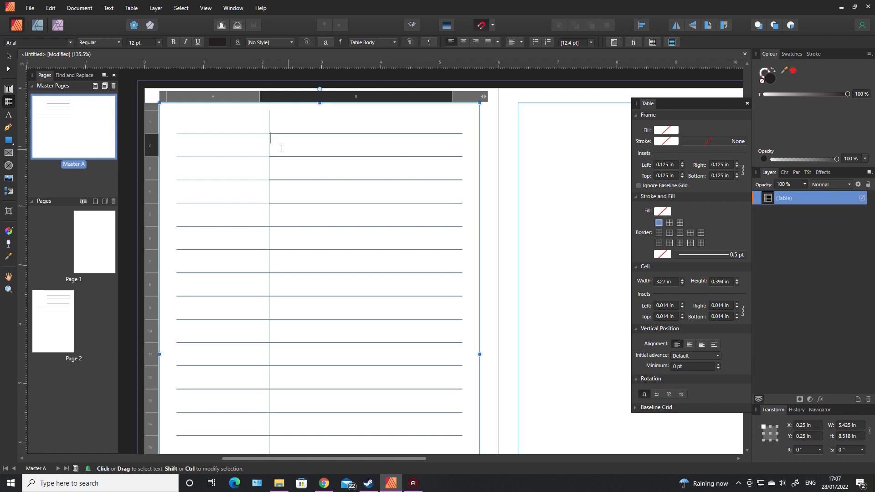
left_click(274, 148)
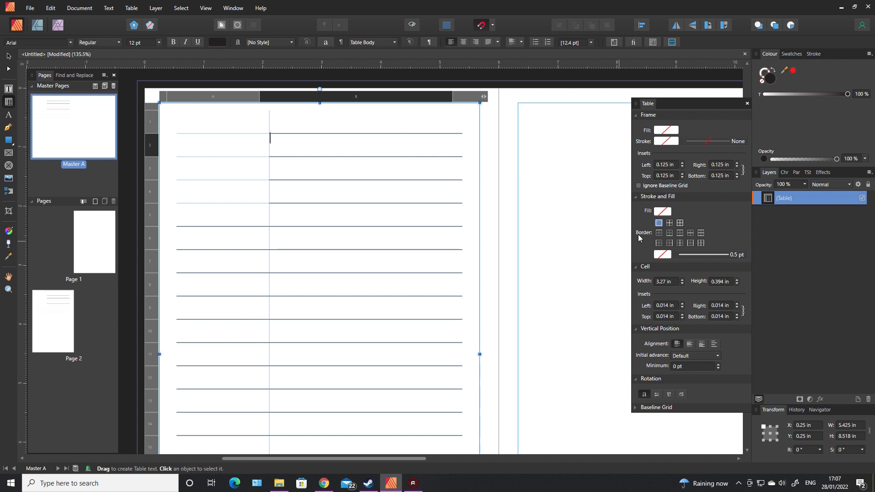
left_click(668, 233)
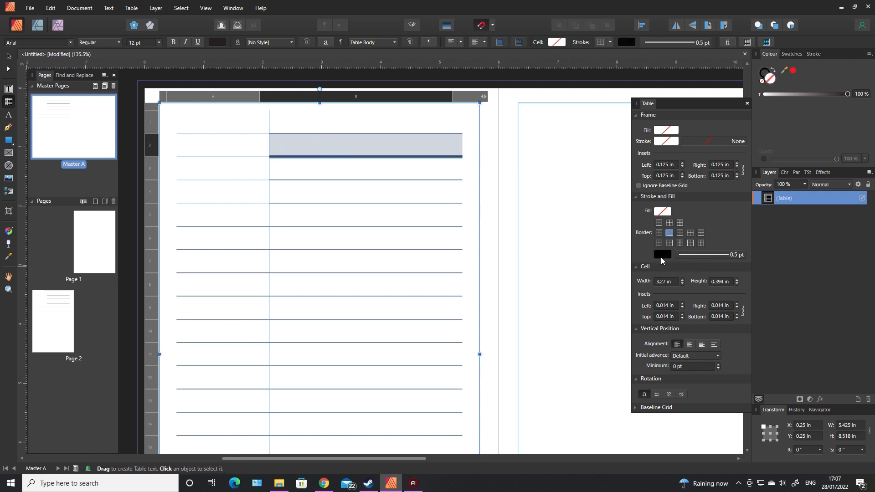
left_click(735, 256)
left_click(701, 272)
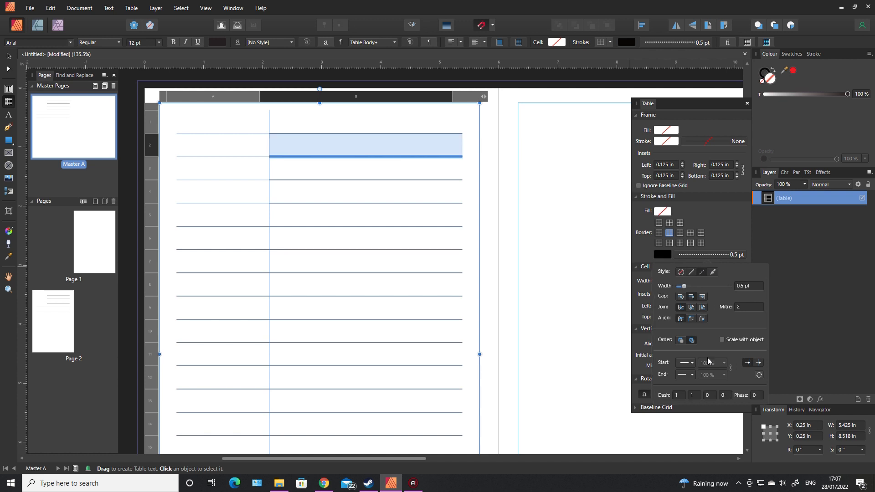
left_click(575, 360)
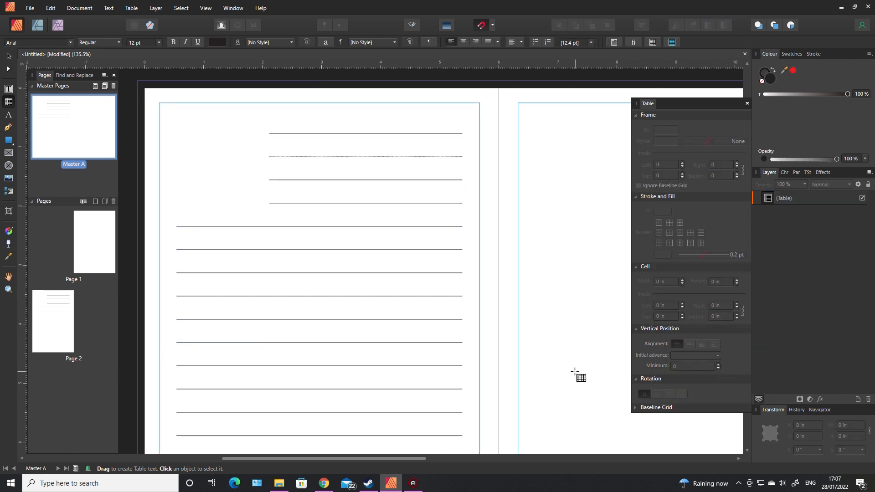
Step: Set the stroke colour of the dashed bottom border in row 2's second-column cell to the grey swatch
left_click(292, 157)
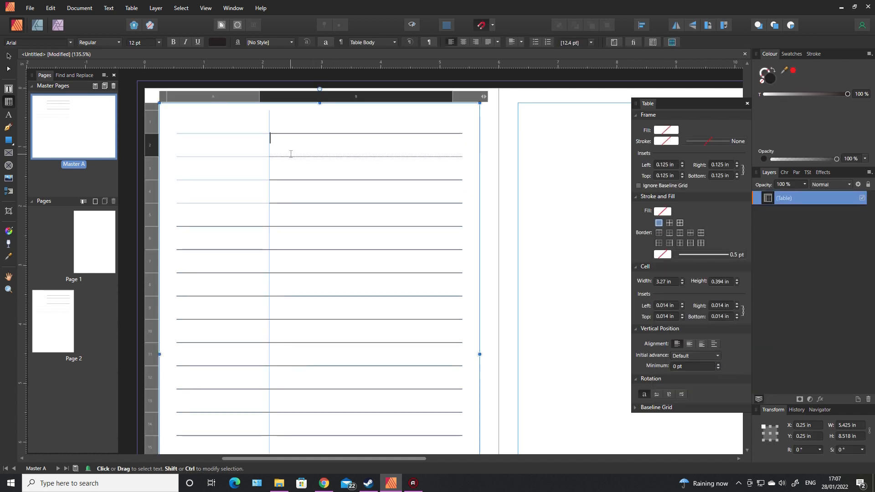
left_click(669, 234)
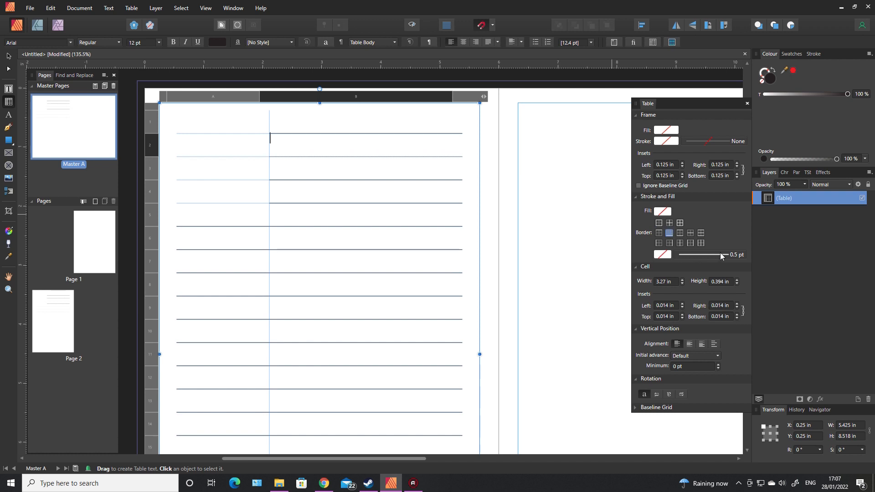
left_click(663, 255)
left_click(603, 271)
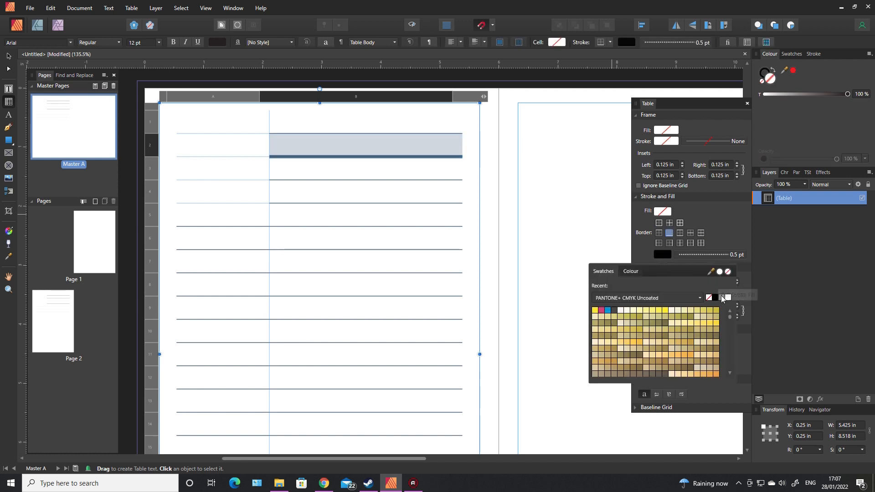
left_click(565, 223)
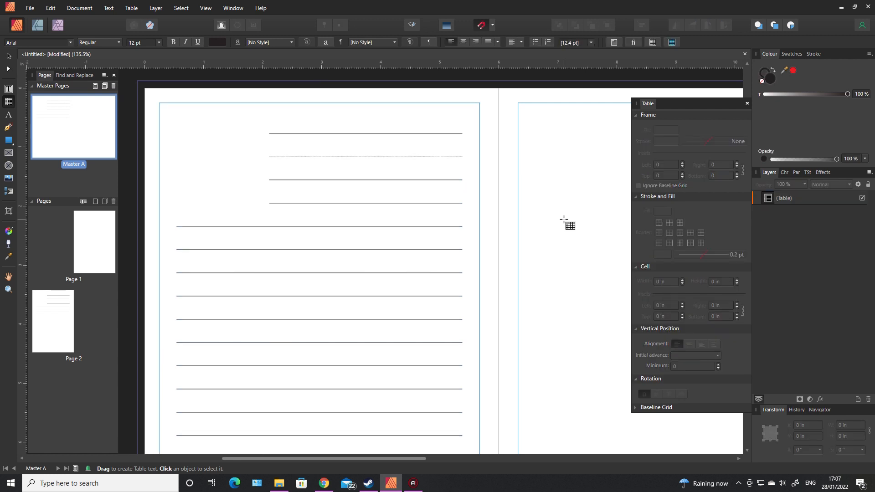
Step: Make the bottom border of the second-column cell in row 4 grey with a dashed line style
left_click(286, 188)
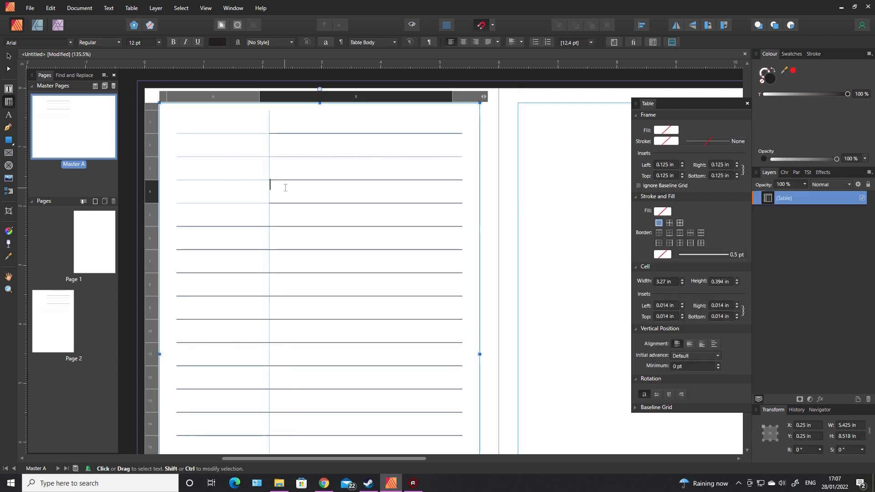
left_click(668, 233)
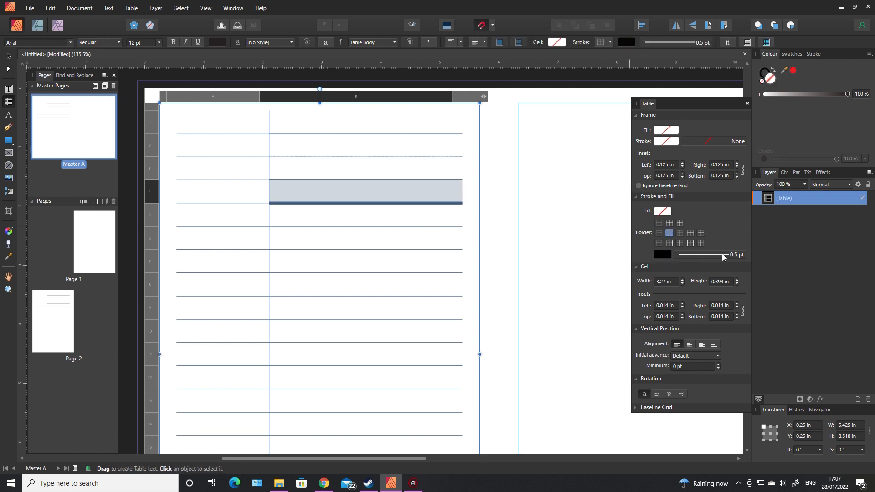
left_click(664, 256)
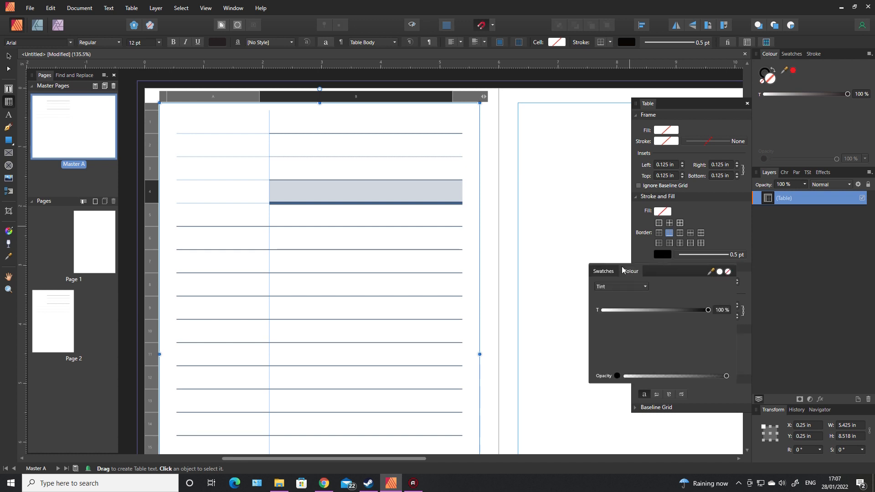
left_click(606, 272)
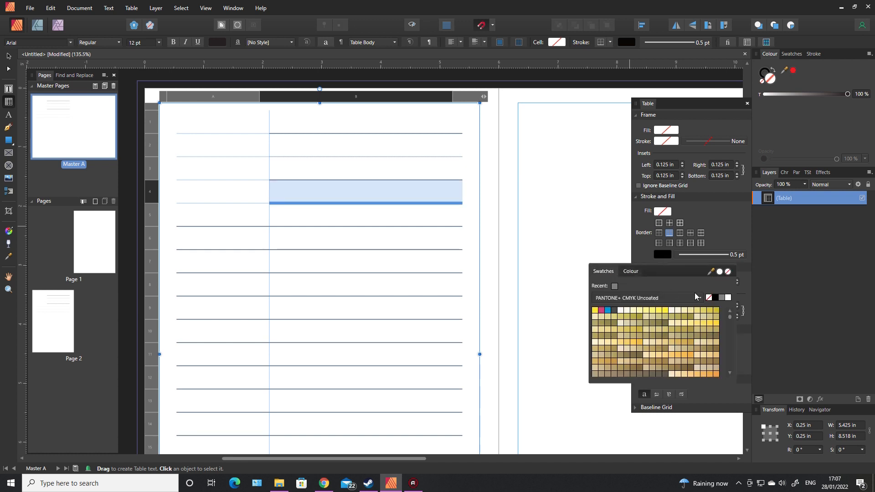
left_click(722, 301)
left_click(736, 255)
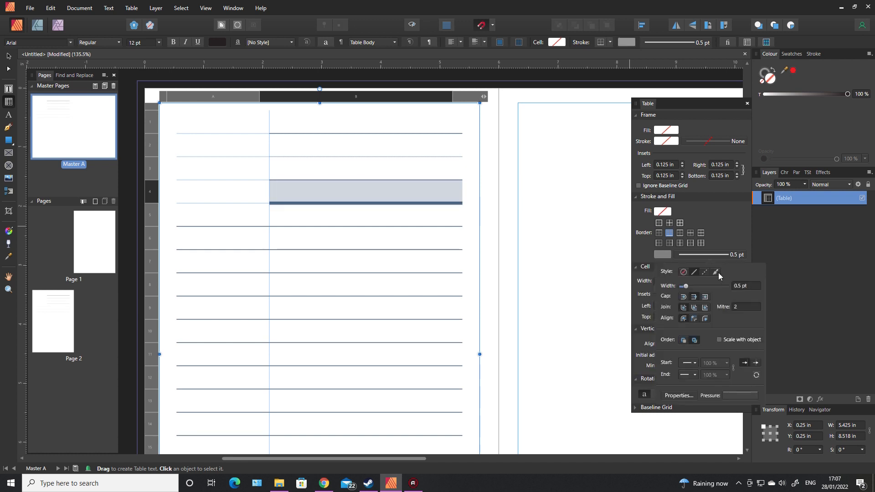
left_click(705, 272)
left_click(561, 256)
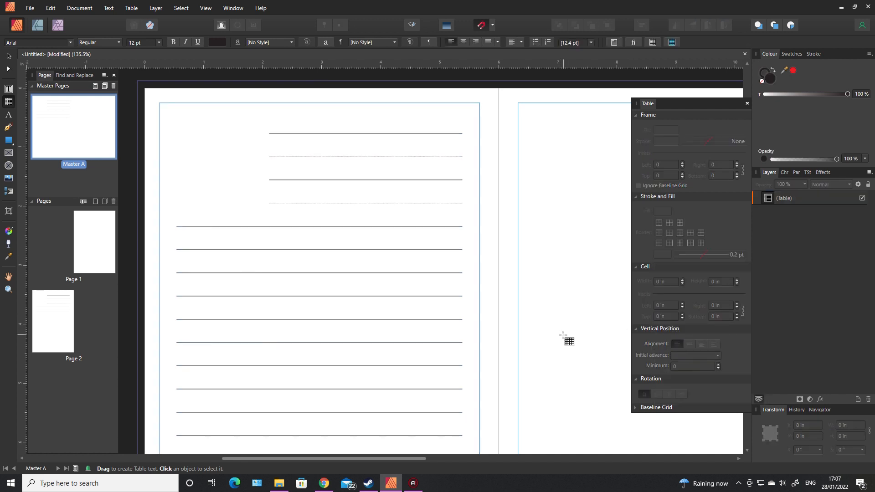
Step: Make the bottom border of row 6 grey and dashed across both columns
left_click(306, 243)
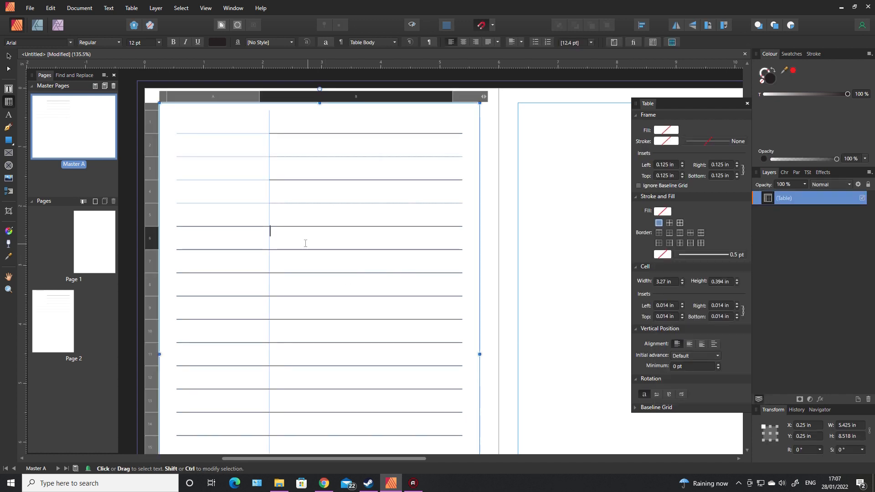
left_click(229, 235)
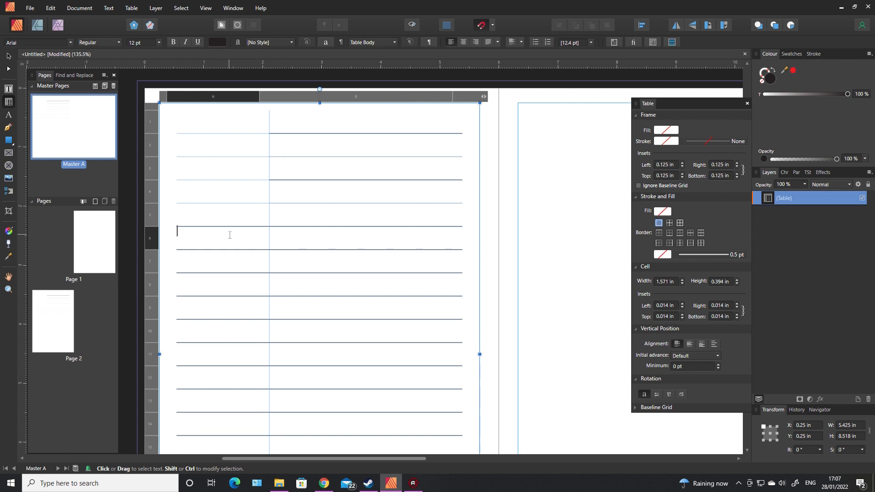
left_click(301, 242, "shift")
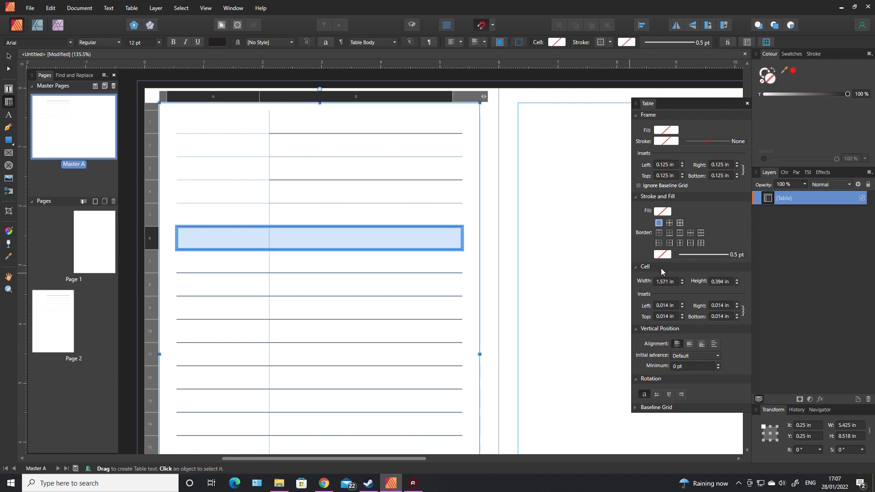
left_click(669, 233)
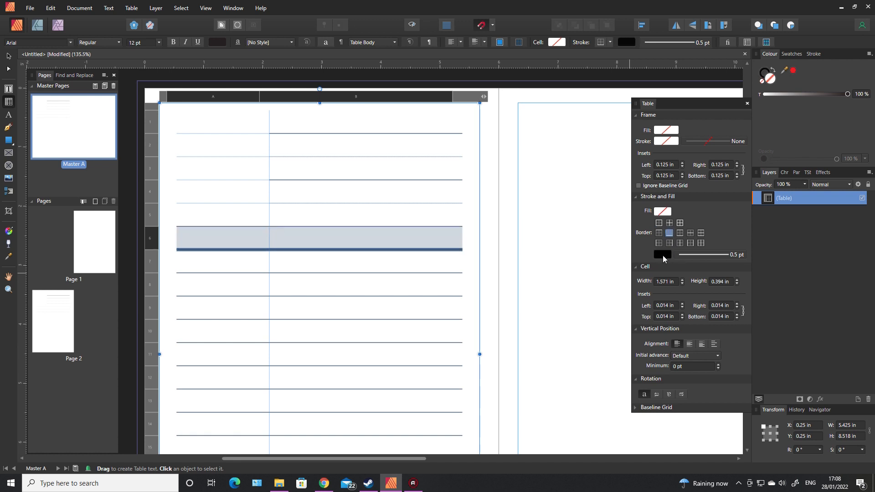
left_click(663, 255)
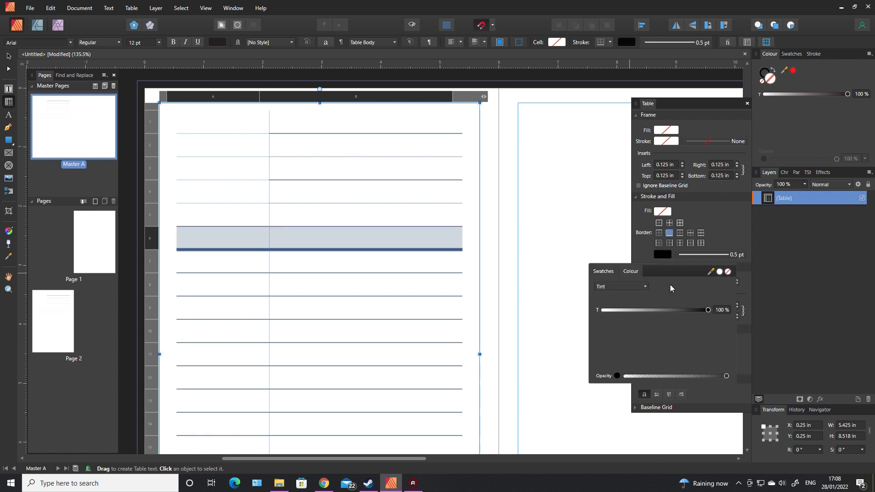
left_click(721, 297)
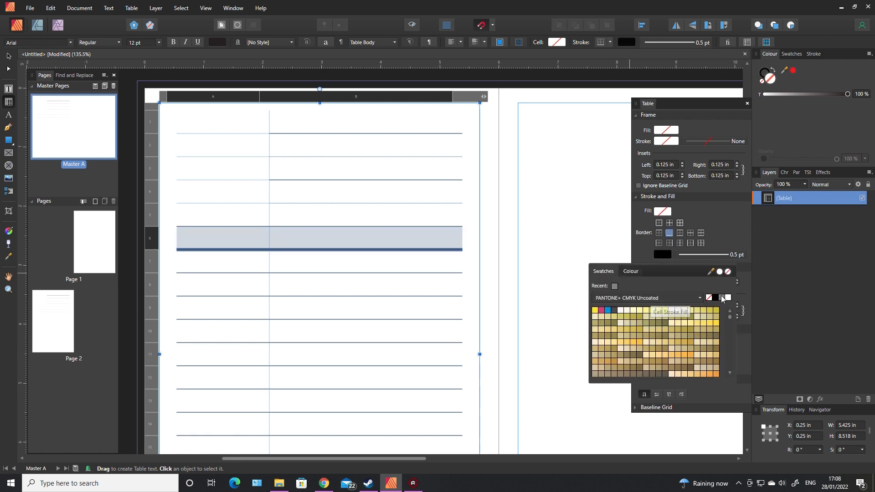
left_click(729, 254)
left_click(702, 272)
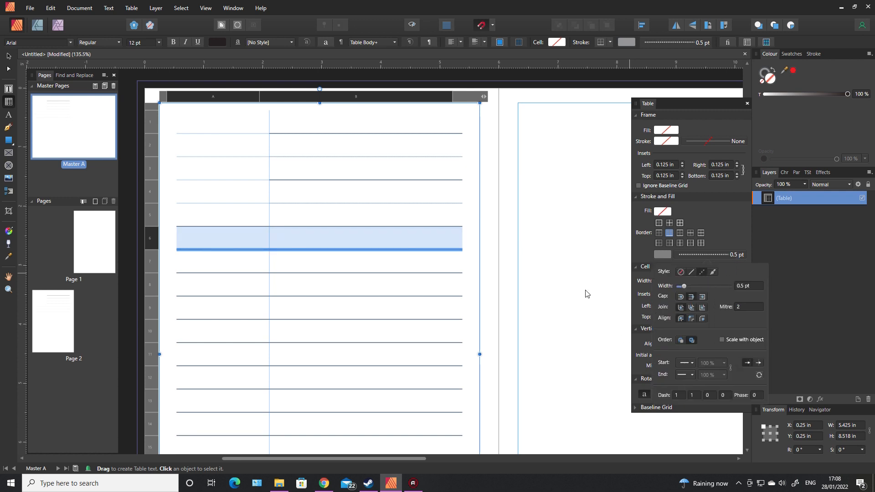
left_click(576, 329)
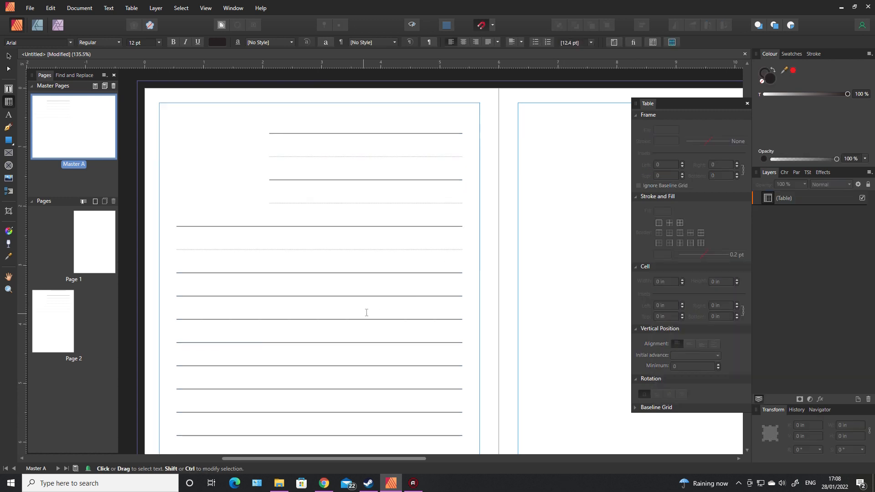
Step: Examine the alternating solid and dashed row lines down the left page, including the whole master spread
left_click(211, 286)
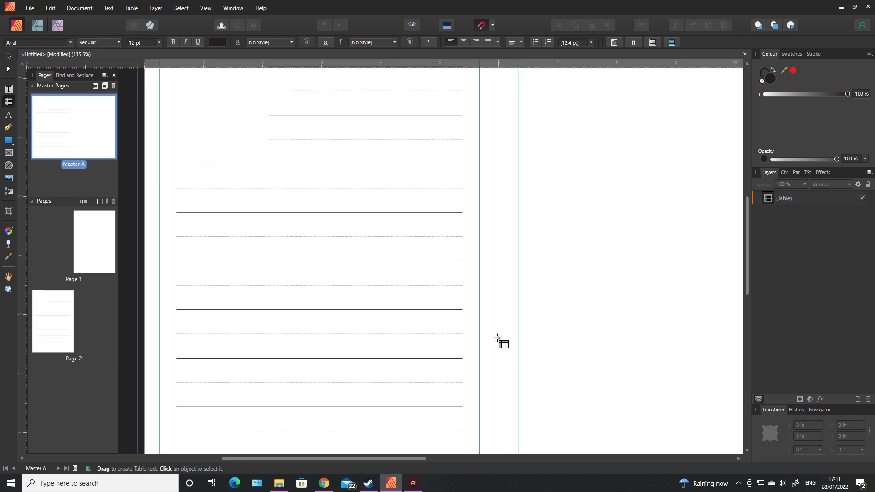
scroll(501, 341, "down", 3)
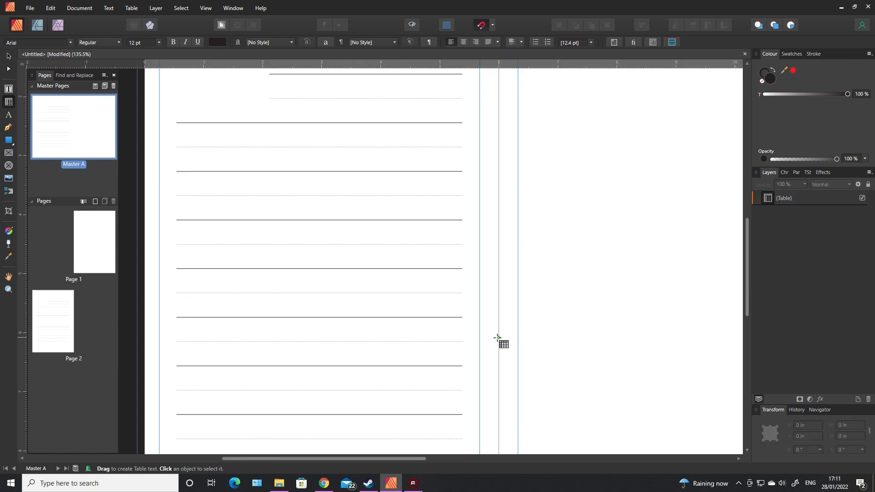
scroll(497, 337, "down", 1)
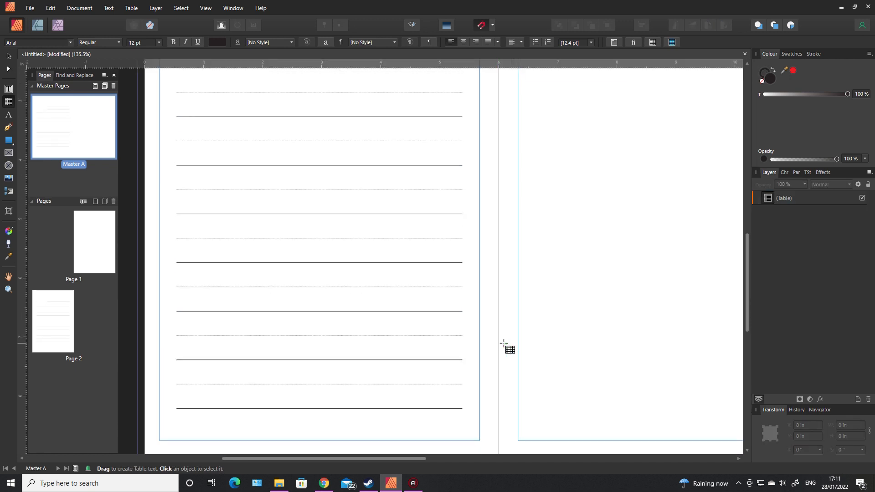
scroll(442, 347, "up", 5)
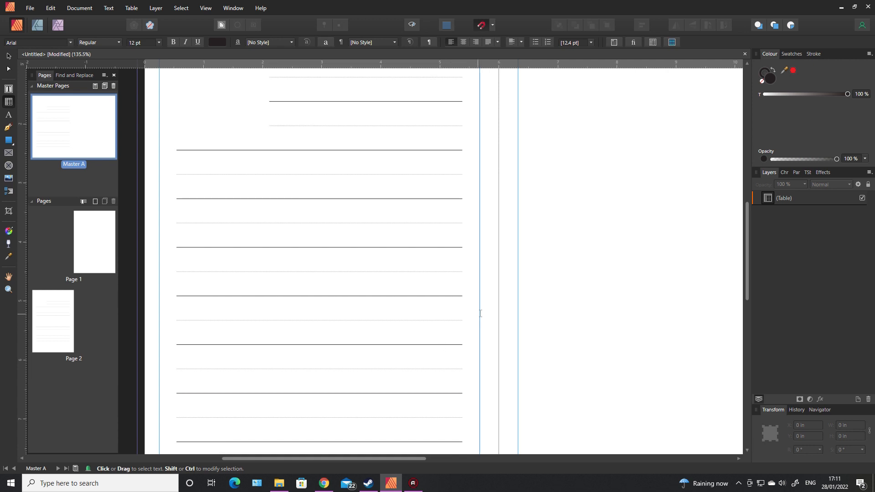
scroll(483, 310, "down", 1)
scroll(483, 310, "down", 1)
scroll(444, 318, "down", 1)
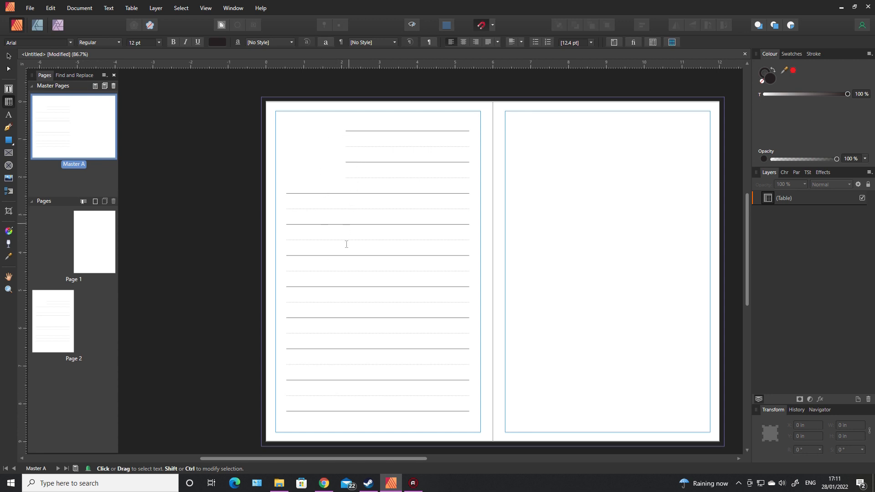
Step: Remove the inner horizontal borders from the first-column cells in rows 10 to 15 of the table to leave a blank picture area
left_click(287, 263)
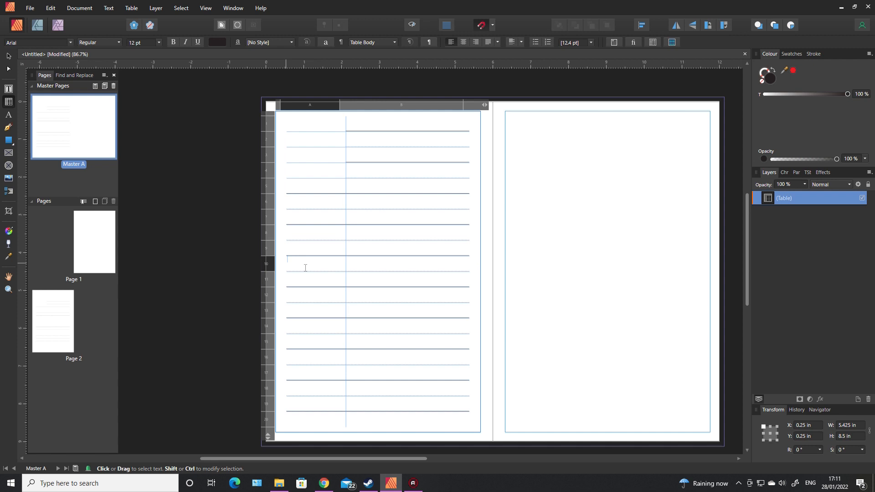
left_click_drag(307, 272, 314, 312)
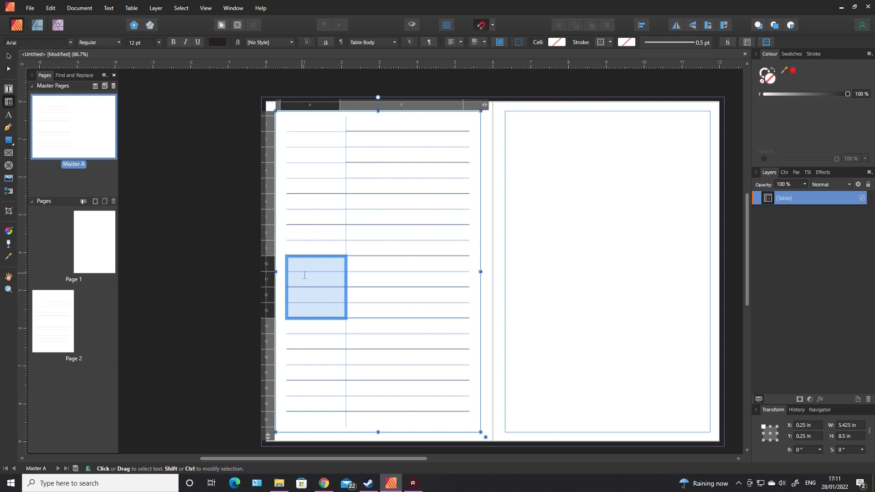
left_click(293, 264)
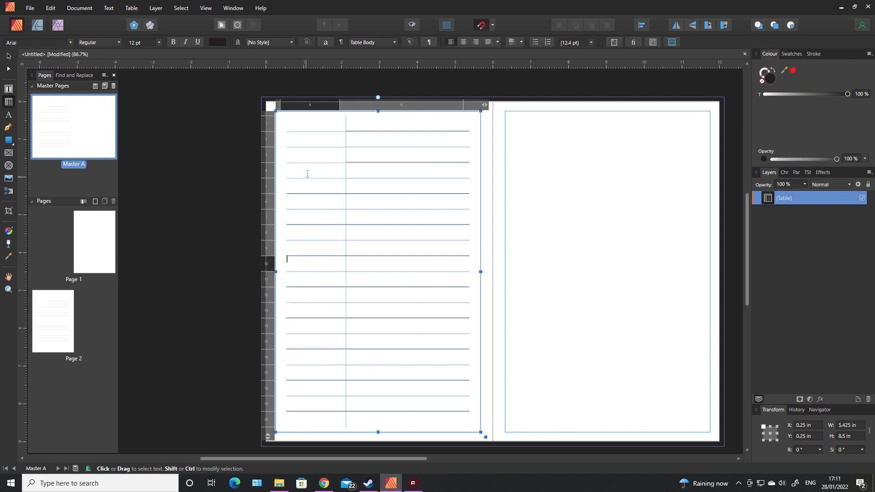
left_click_drag(293, 260, 338, 322)
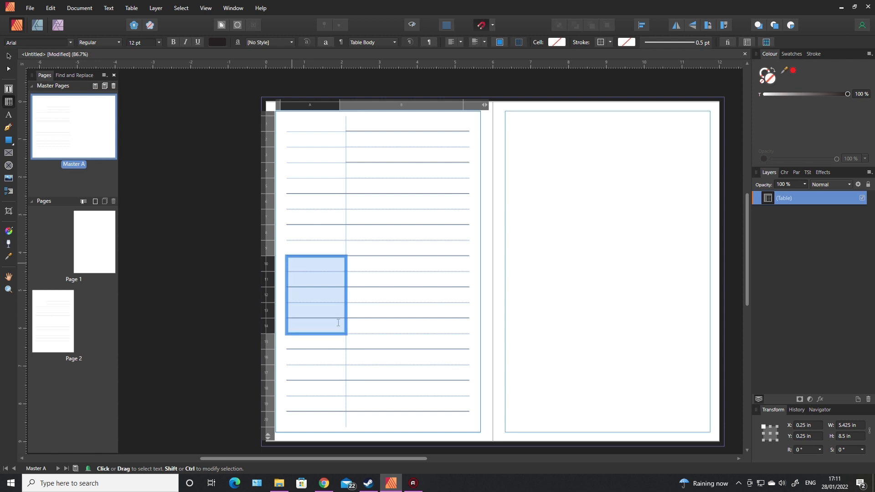
left_click_drag(338, 323, 341, 338)
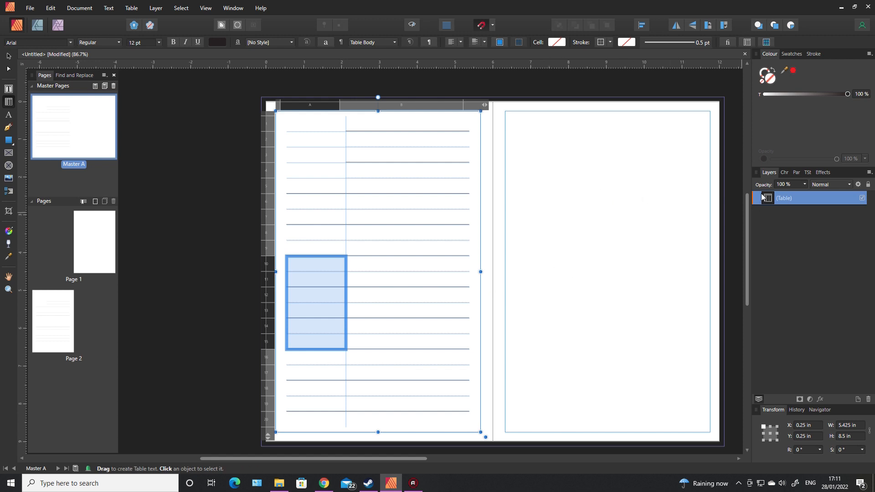
left_click(746, 43)
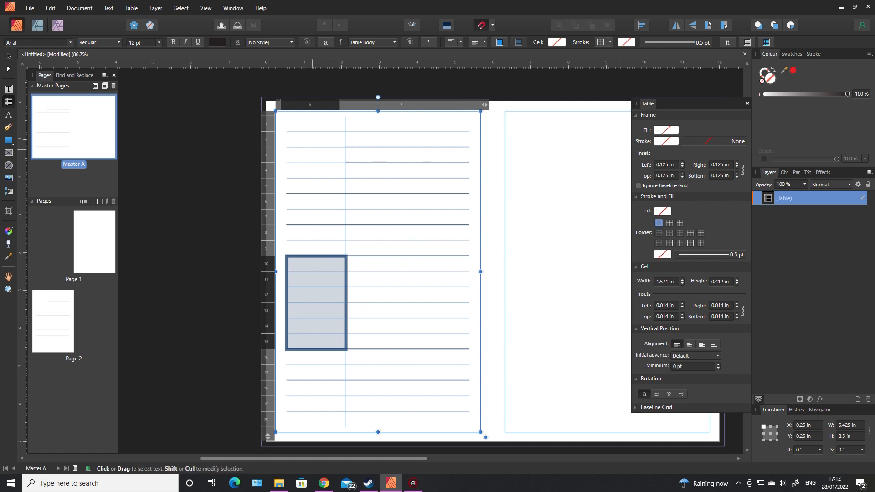
left_click(690, 233)
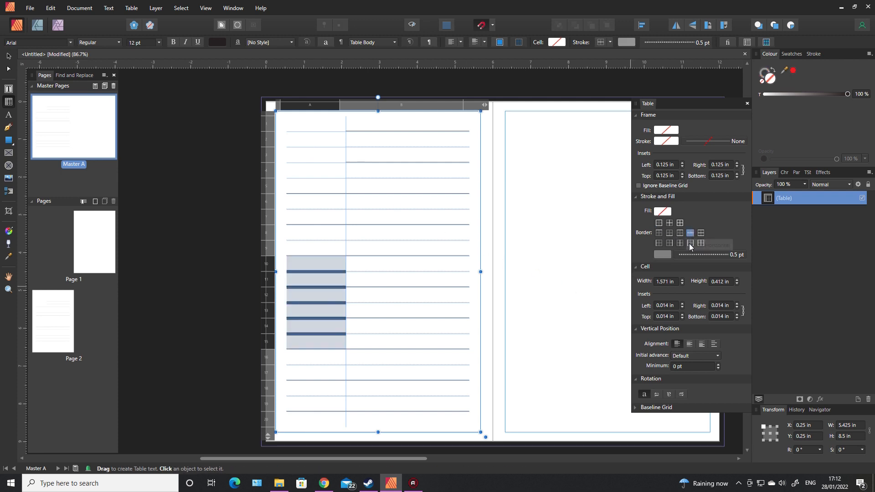
left_click(666, 255)
left_click(728, 271)
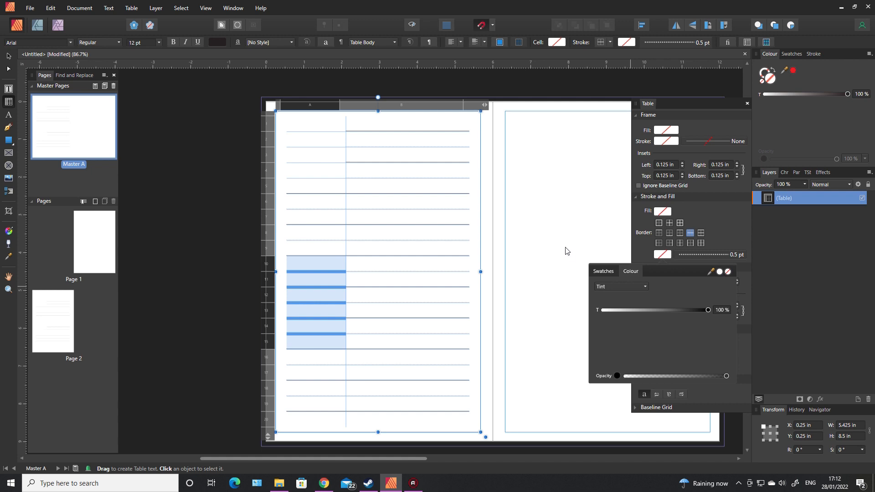
left_click(553, 228)
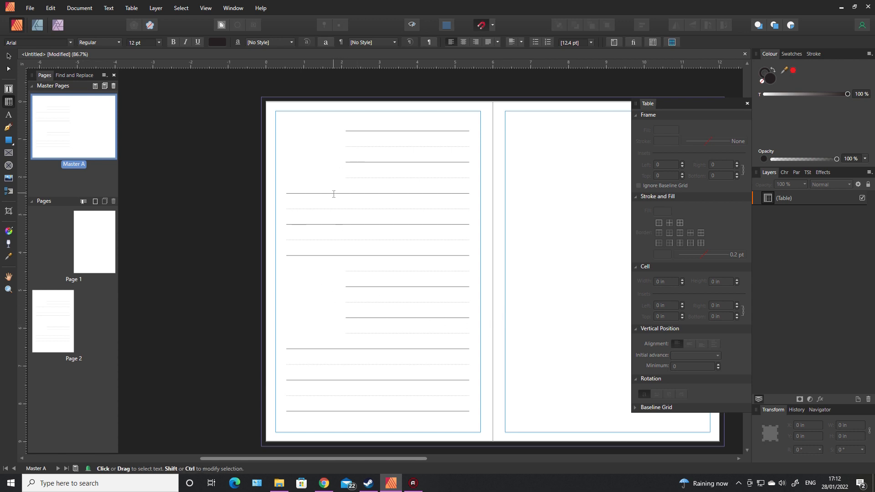
Step: Set the bottom border of the second-column cell in row 10 to no stroke colour
left_click(342, 268)
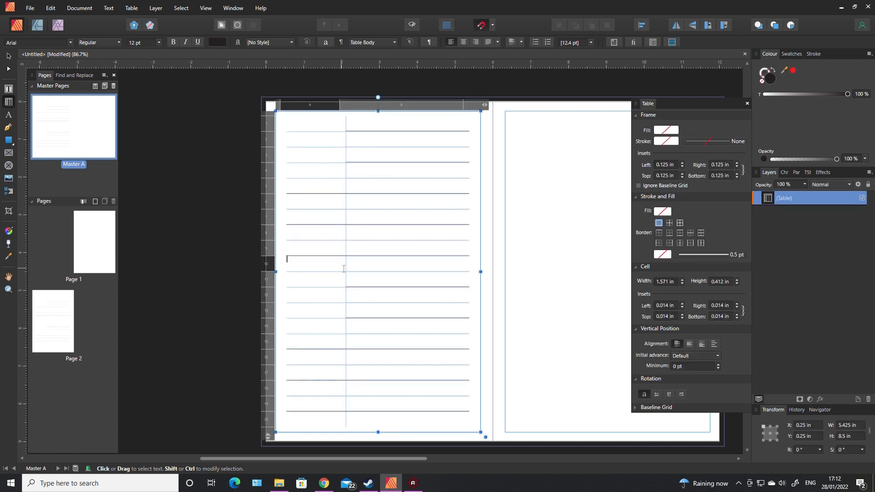
left_click(357, 267)
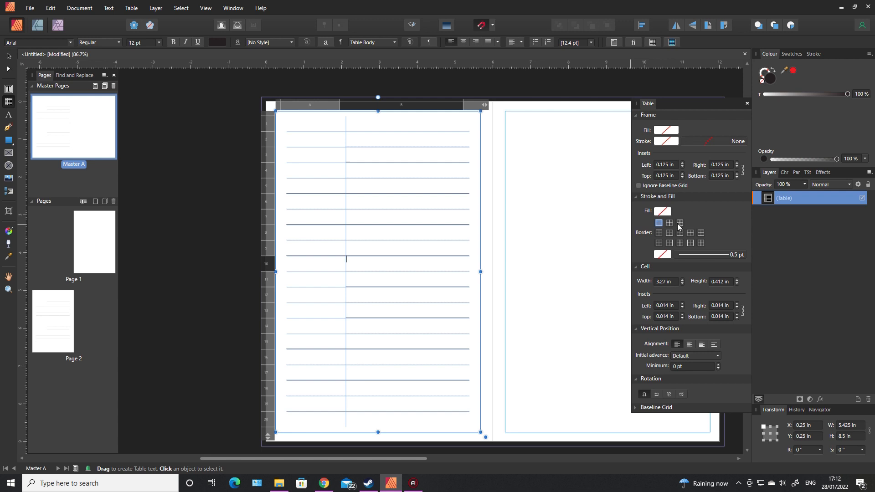
left_click(670, 232)
left_click(667, 254)
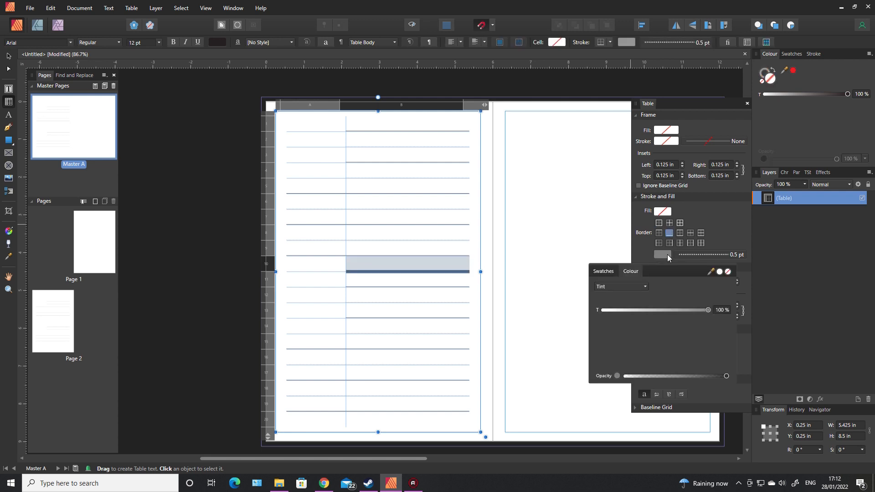
left_click(601, 271)
left_click(728, 272)
left_click(565, 252)
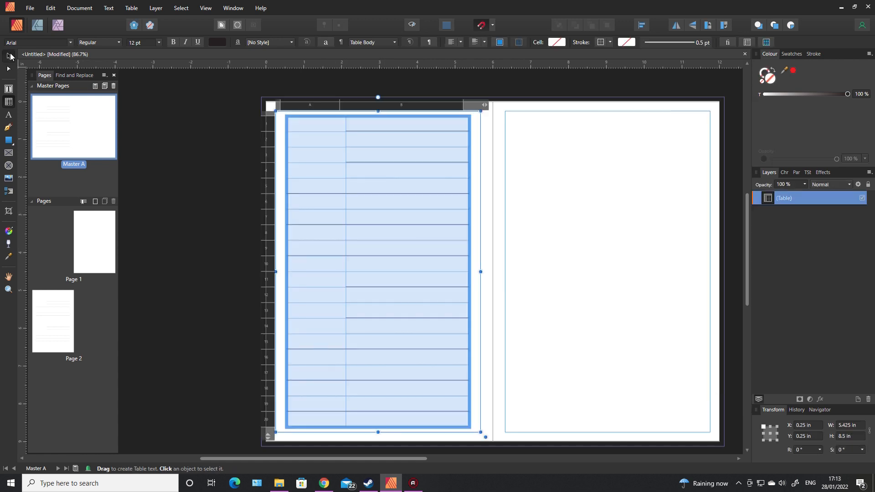
Step: Duplicate the lined table onto the right page of the master spread, aligned with its margins
left_click(9, 56)
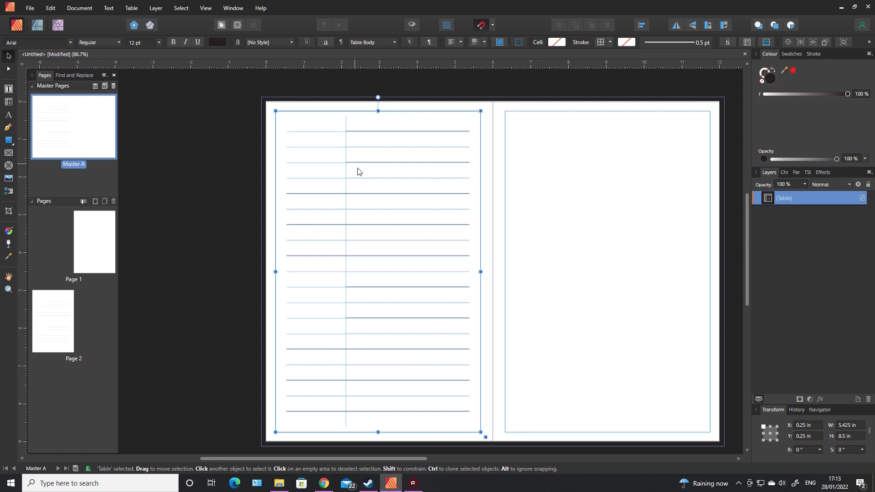
left_click_drag(323, 164, 546, 165)
left_click(220, 200)
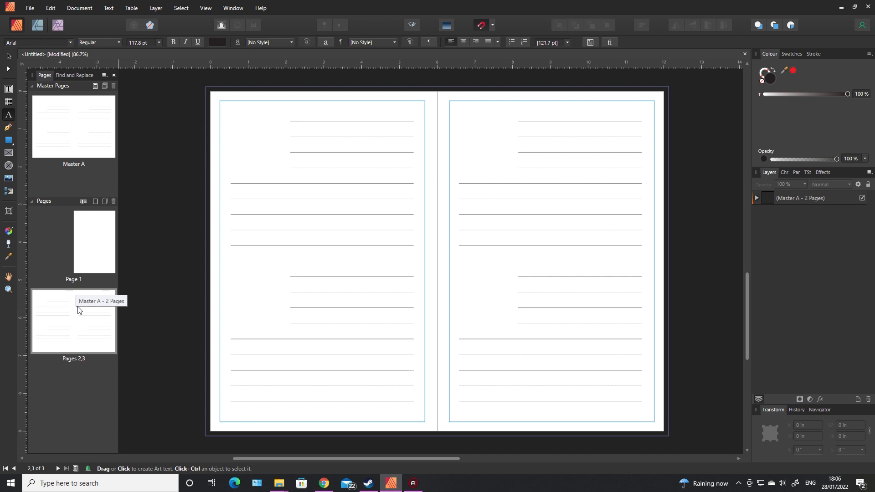
Step: Add the letter A as art text about 1.5 in high on page 2 and place it in the upper blank picture area
left_click(71, 318)
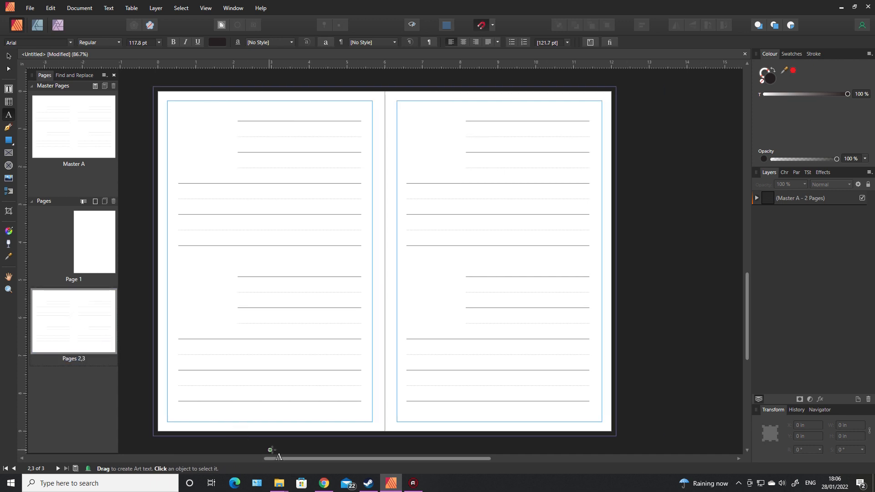
left_click_drag(284, 457, 265, 457)
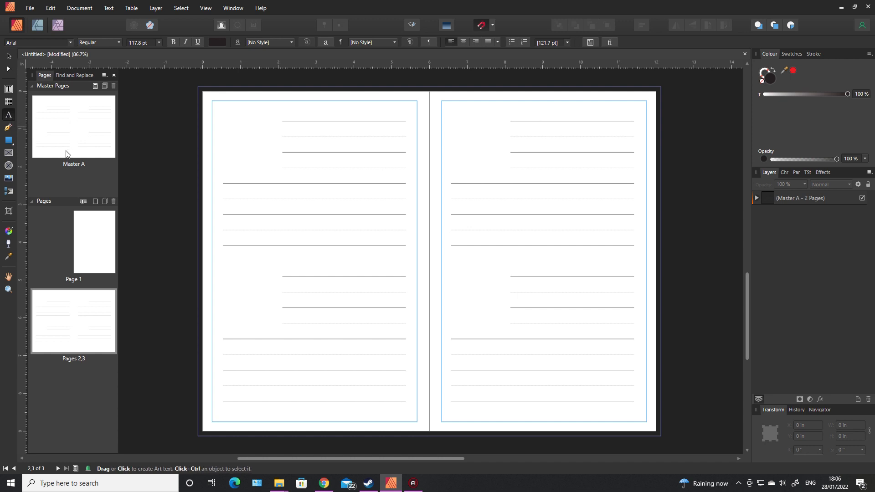
left_click_drag(154, 107, 181, 166)
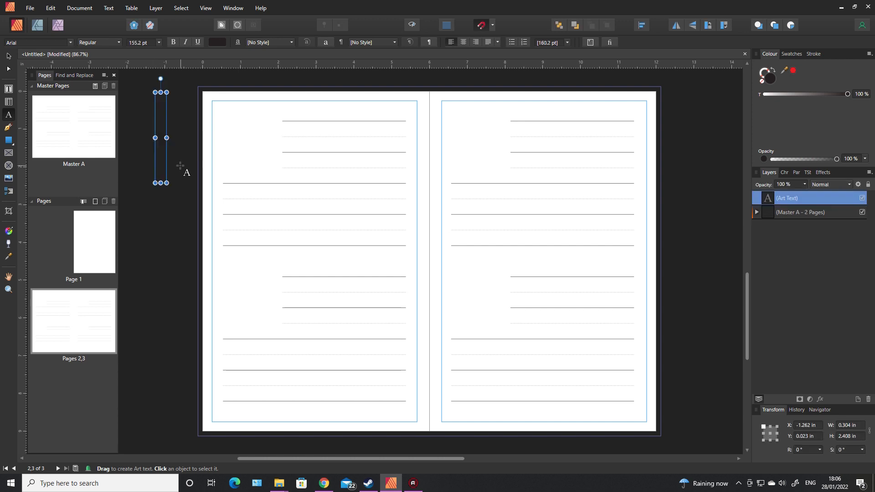
type("A")
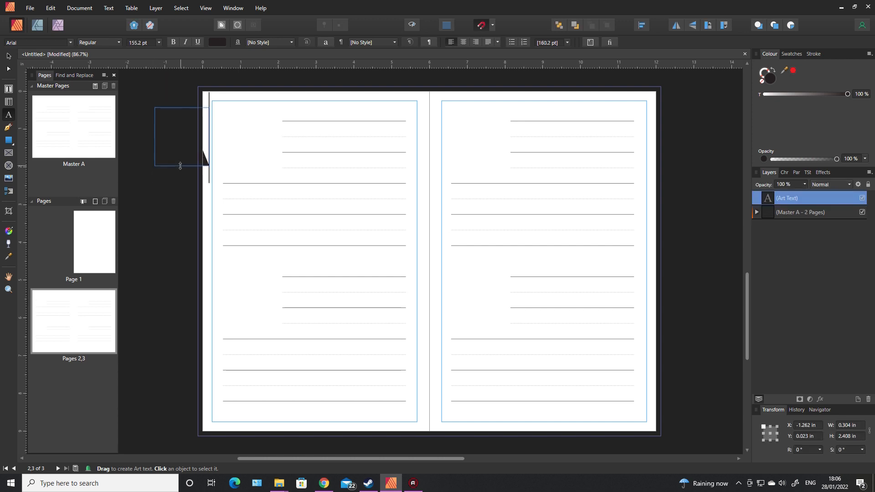
left_click_drag(166, 107, 235, 119)
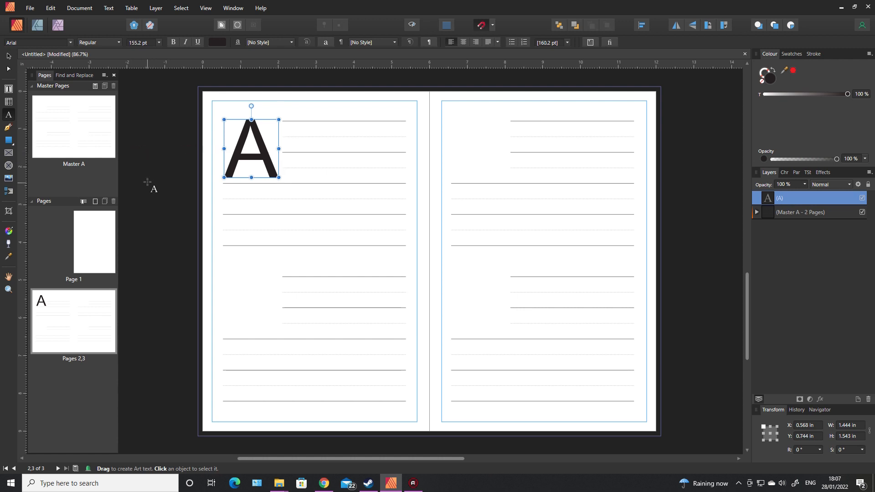
left_click_drag(144, 130, 152, 149)
left_click(280, 206)
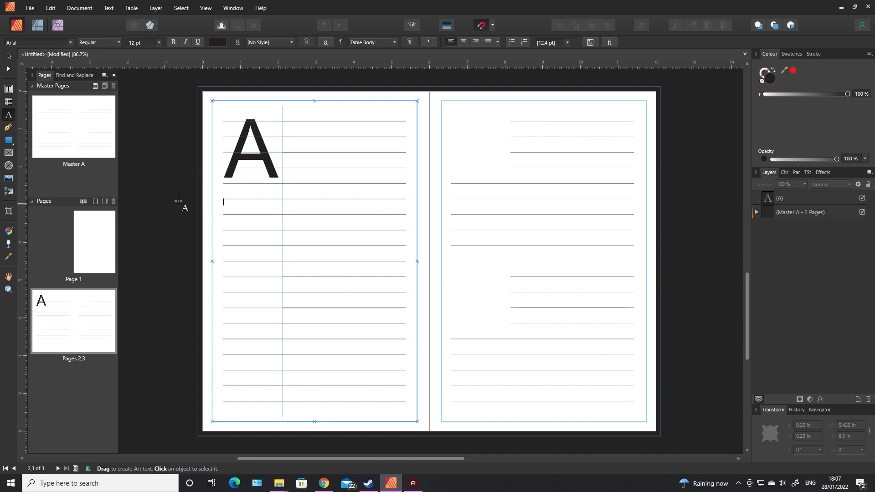
left_click(9, 55)
left_click(166, 167)
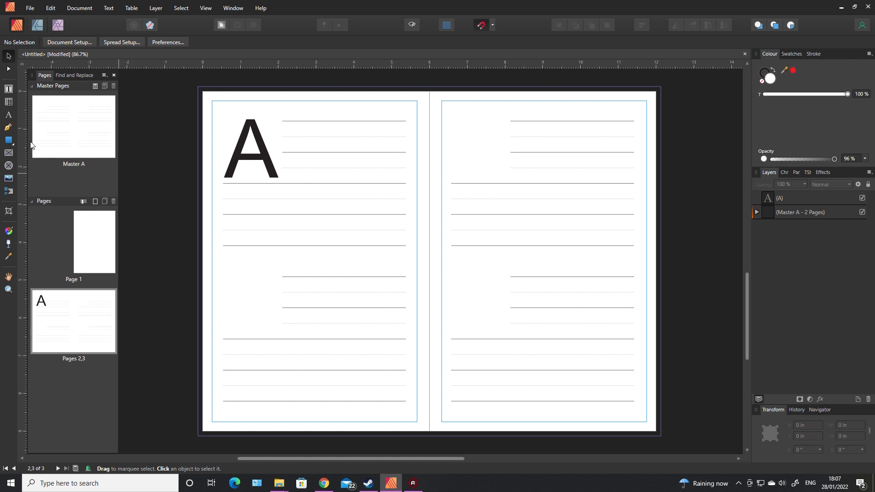
Step: Add a second, smaller art text letter A and place it at the start of the first writing line beside the large A
left_click(8, 114)
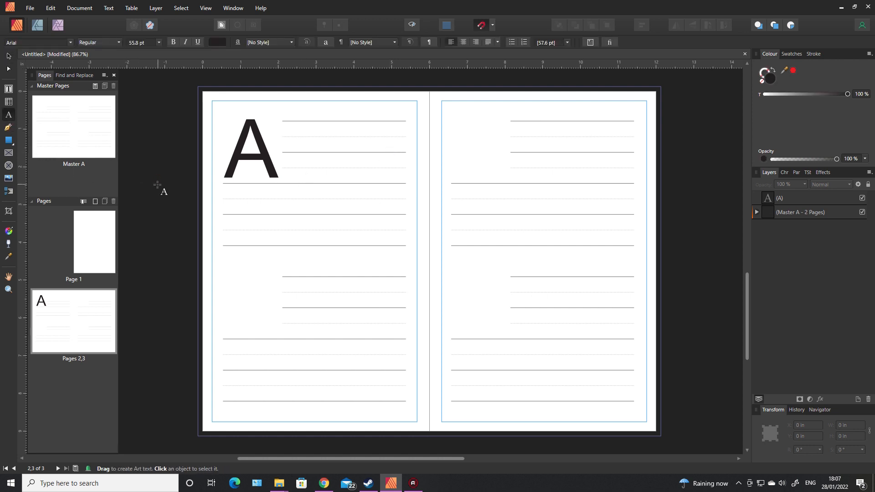
left_click_drag(189, 111, 206, 129)
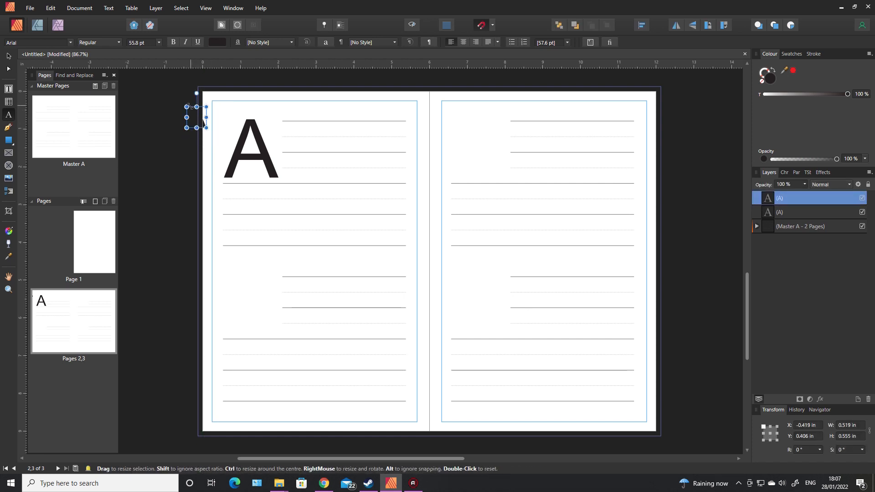
left_click_drag(192, 105, 314, 119)
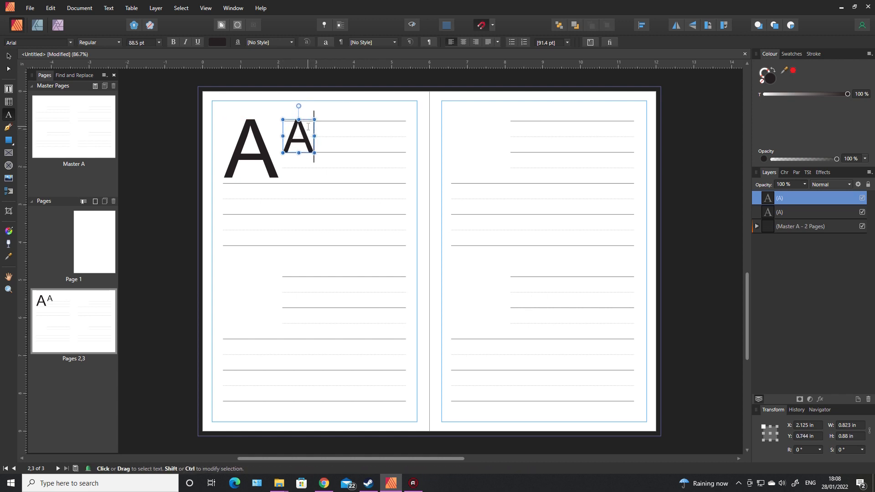
Step: Resize the smaller A to about 0.75 by 0.8 in so it fits between the two solid lines
scroll(283, 123, "up", 10)
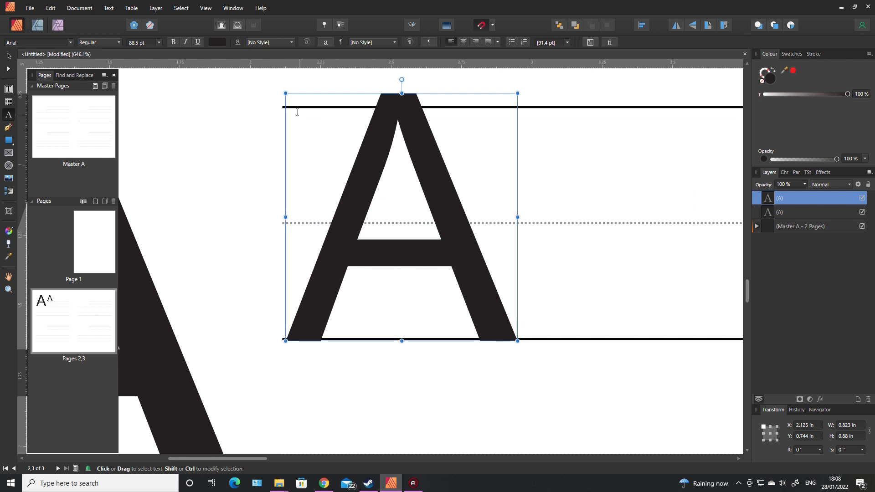
left_click_drag(286, 92, 301, 110)
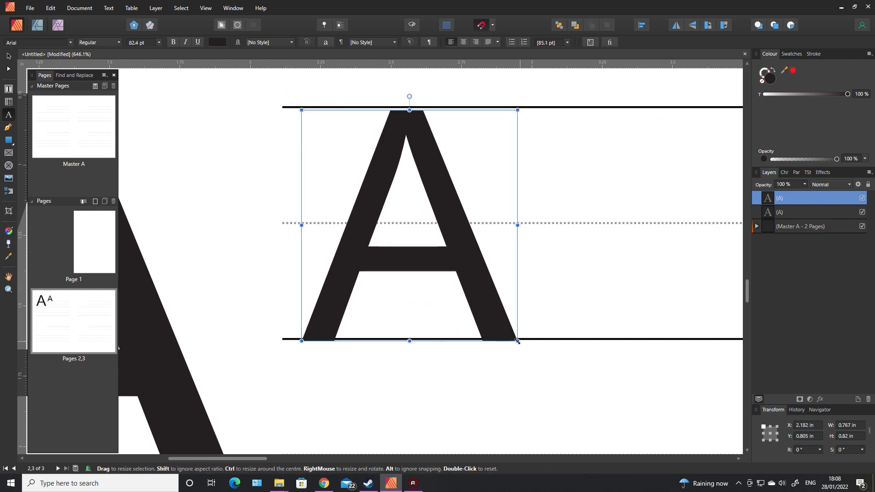
left_click_drag(517, 341, 513, 336)
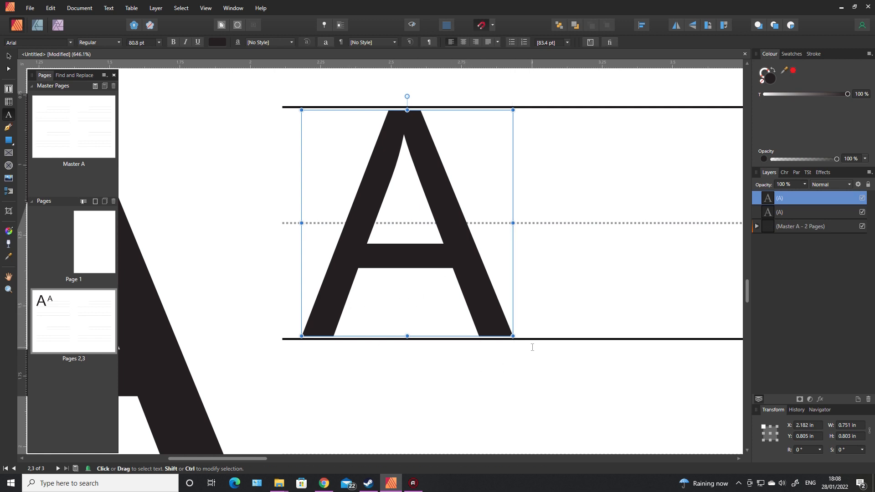
scroll(532, 344, "down", 3, "ctrl")
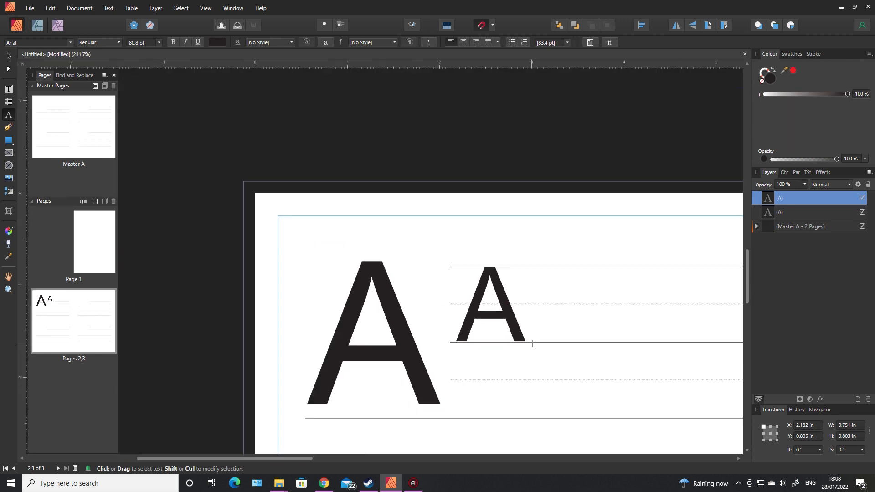
left_click(242, 246)
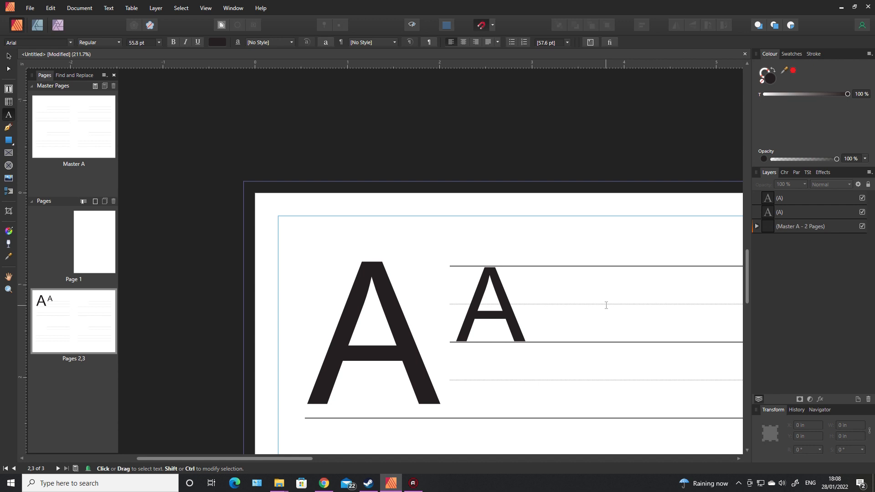
Step: Set the text colour of the smaller A to a 12% tint for tracing
left_click(503, 311)
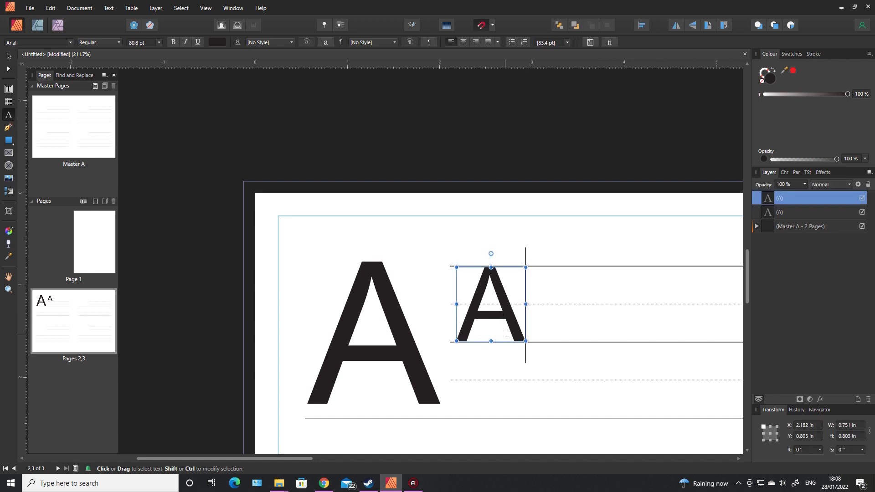
double_click(485, 308)
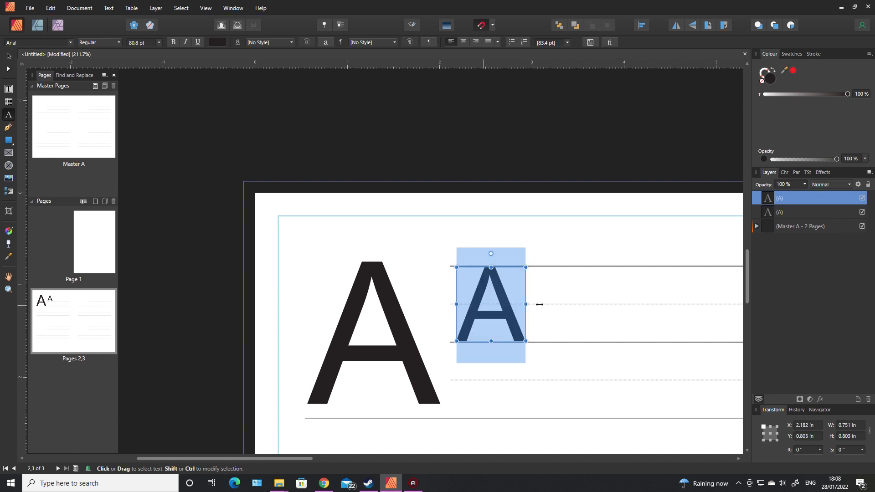
left_click(774, 94)
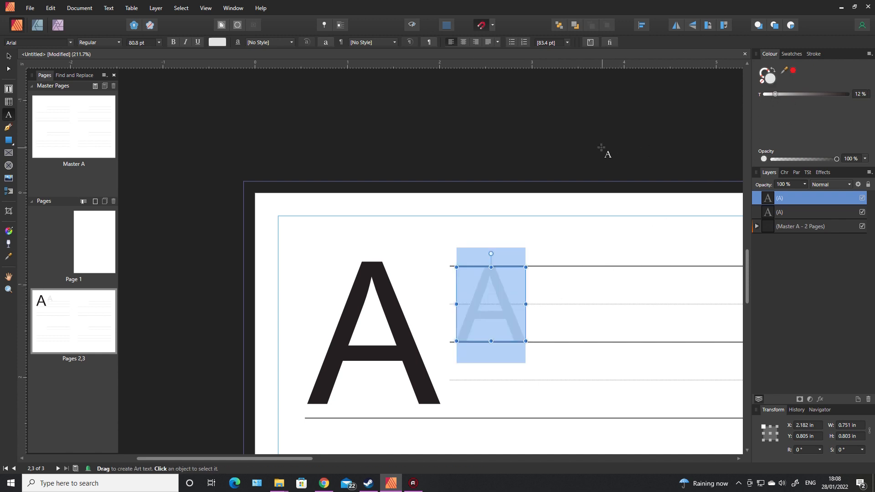
left_click(596, 184)
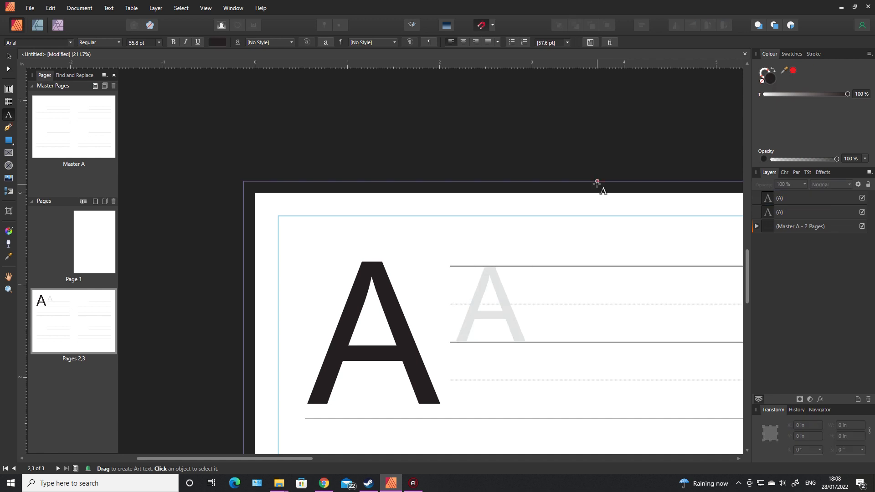
key("v")
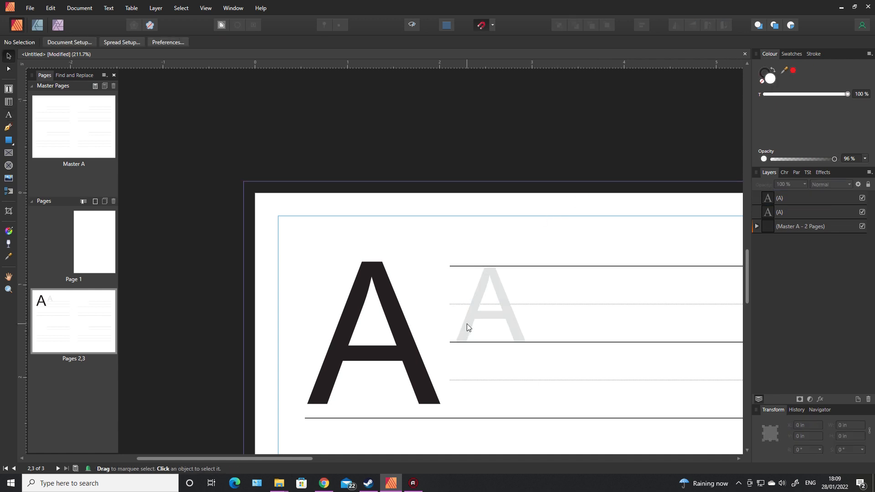
Step: Make three copies of the light grey A in a row along page 2's first writing line
left_click(466, 324)
mouse_move(471, 317)
left_mouse_down()
mouse_move(547, 309)
mouse_move(630, 315)
left_mouse_up()
left_click_drag(300, 457, 384, 457)
left_click_drag(414, 318, 484, 316)
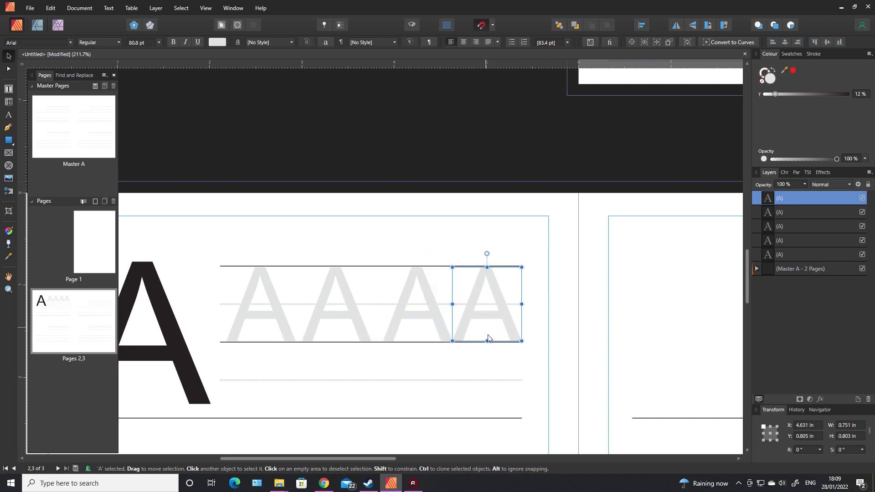
Step: Space the four grey tracing A's evenly across the first writing line with horizontal alignment
left_click(420, 318, "shift")
left_click(337, 315, "shift")
left_click(267, 312, "shift")
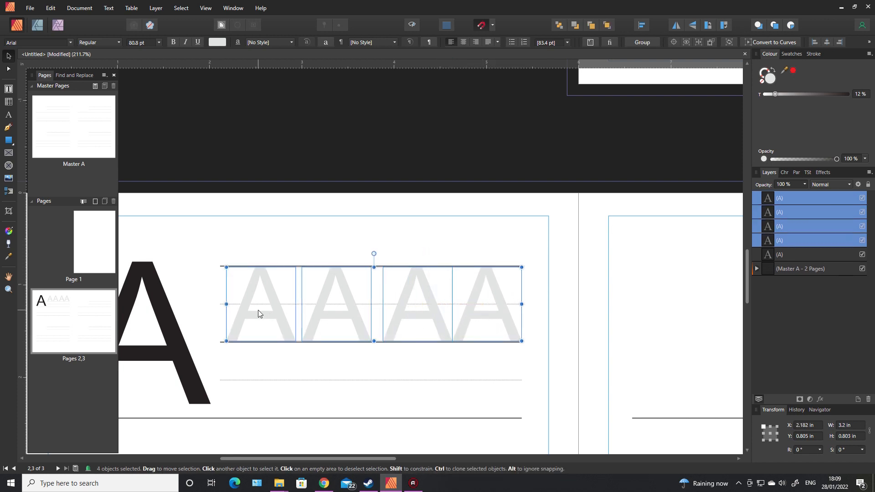
left_click(641, 26)
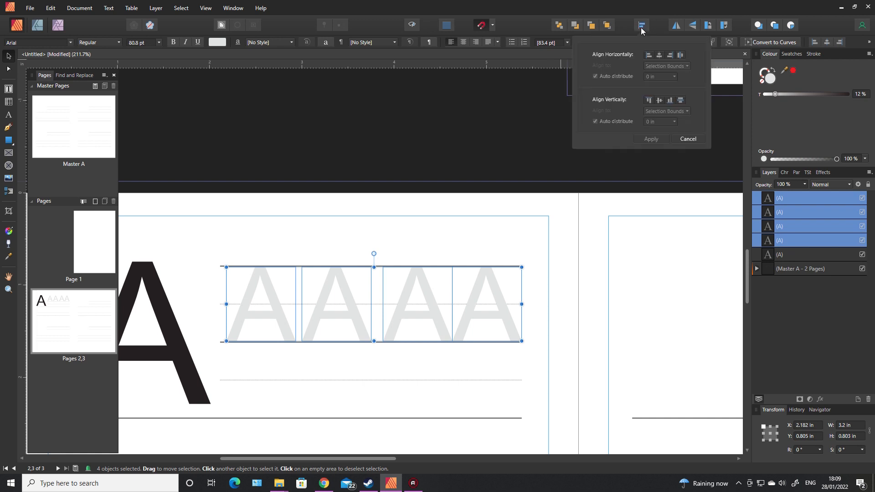
left_click(681, 60)
left_click(447, 175)
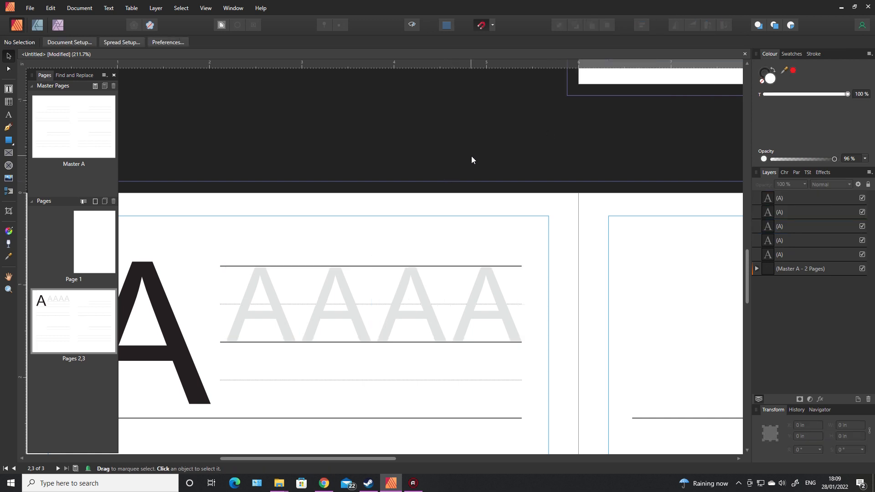
Step: Copy the row of four grey A's onto the second writing line and nudge the copies to Y 1.631 in between its solid lines
scroll(471, 156, "down", 2)
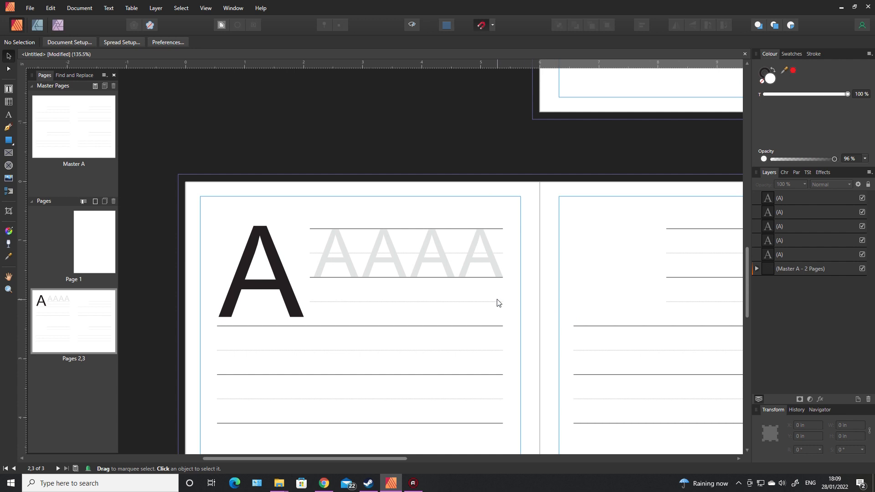
left_click(486, 263)
left_click(432, 262, "shift")
left_click(385, 262, "shift")
left_click(334, 262, "shift")
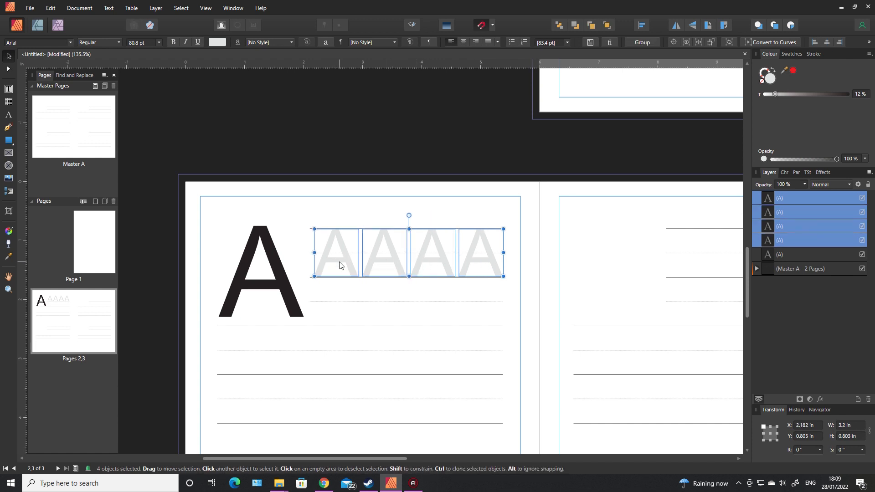
left_click_drag(339, 265, 335, 314)
scroll(342, 332, "up", 4)
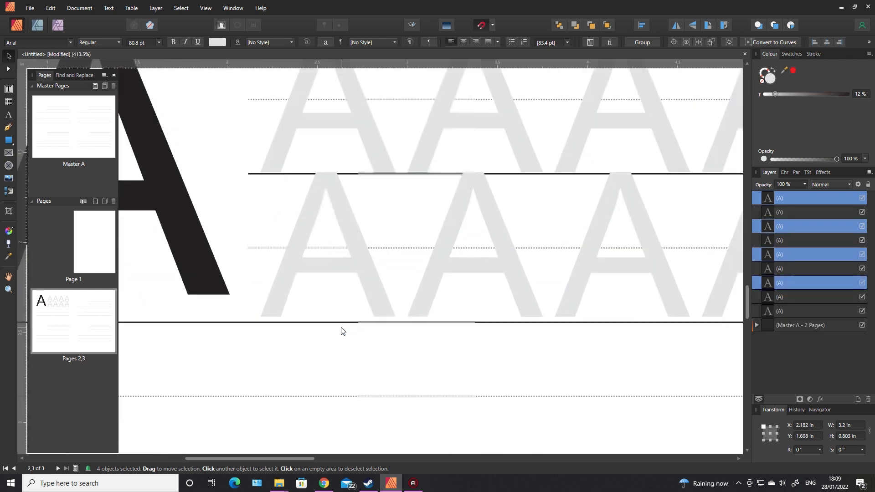
key("Down")
key("Down")
key("Down")
key("Down")
key("Down")
key("Down")
key("Down")
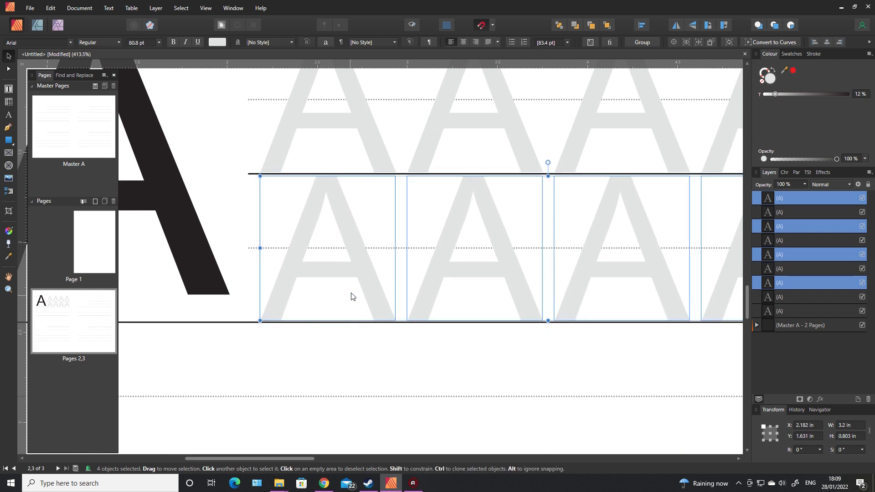
Step: Change the font of the second row of grey A's to Ms Dotty
scroll(351, 294, "down", 3)
scroll(351, 294, "down", 1)
scroll(393, 301, "down", 1)
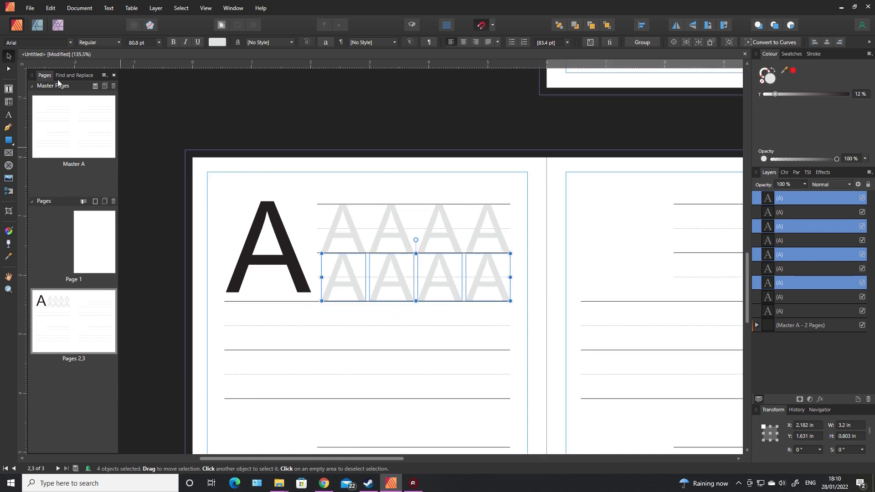
left_click(39, 42)
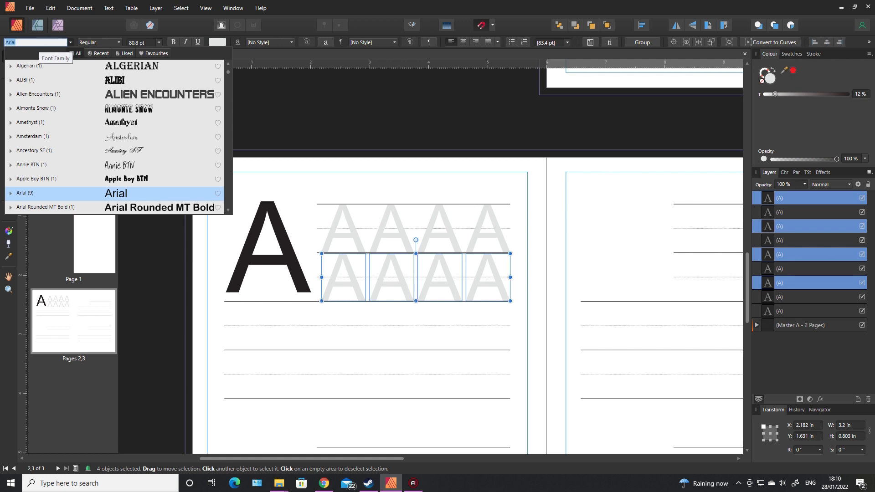
type("DOTT")
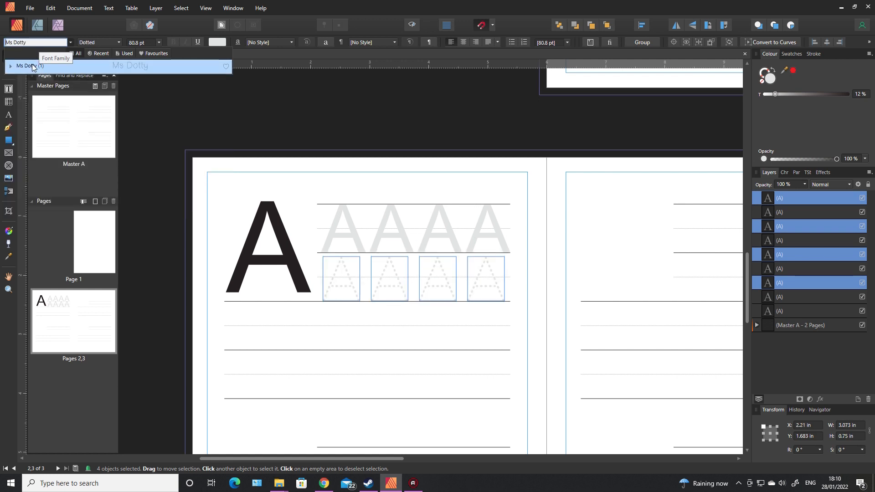
left_click(35, 66)
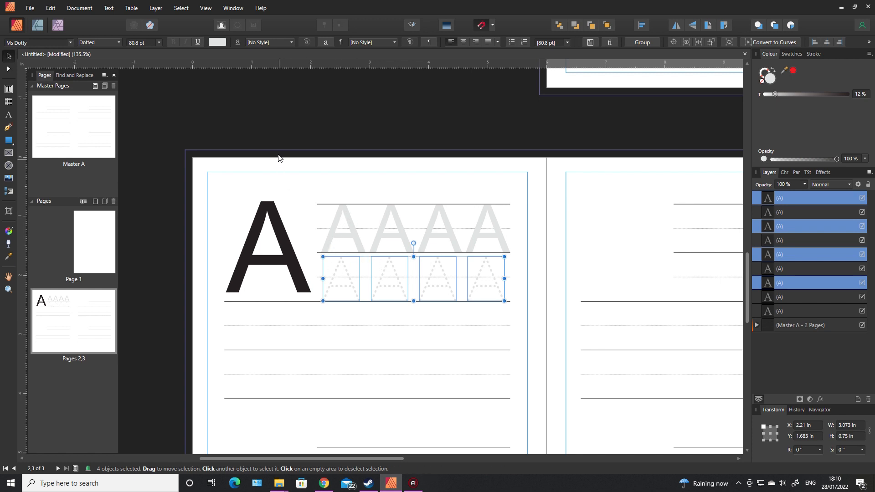
left_click(270, 131)
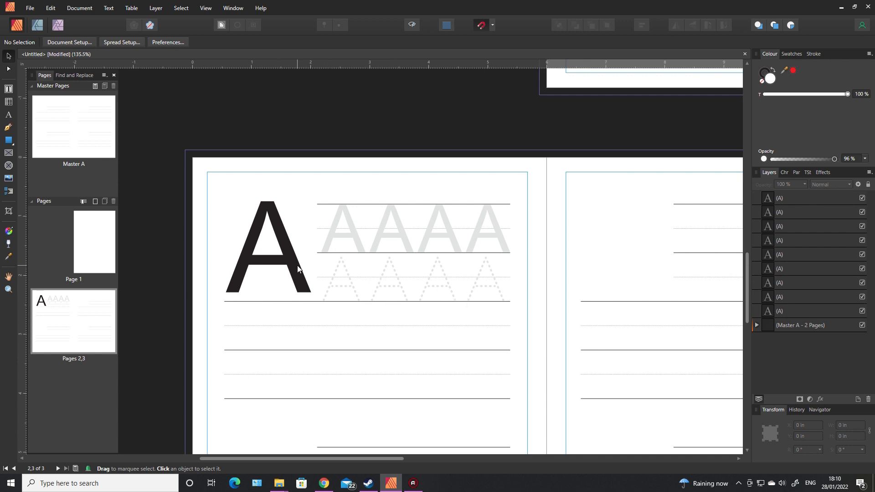
Step: Copy the first two dotted A's to the start of the third writing line, below the large A
left_click(449, 290)
left_click(388, 290)
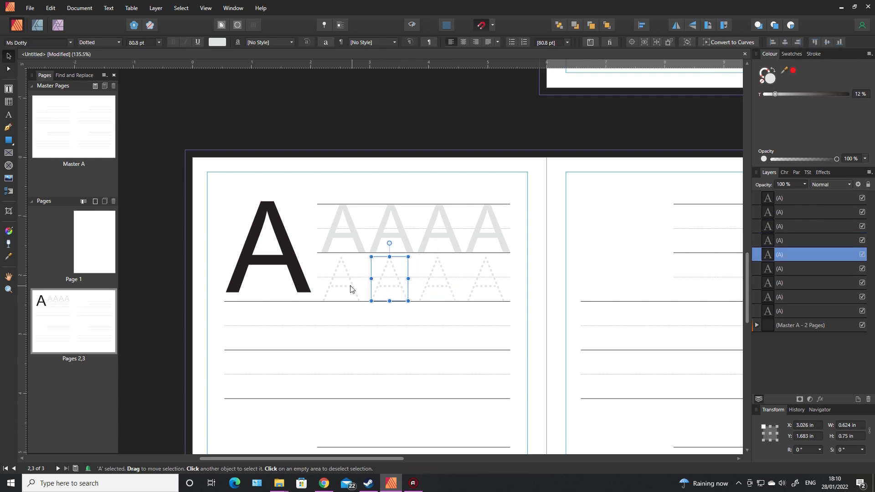
left_click(351, 289, "shift")
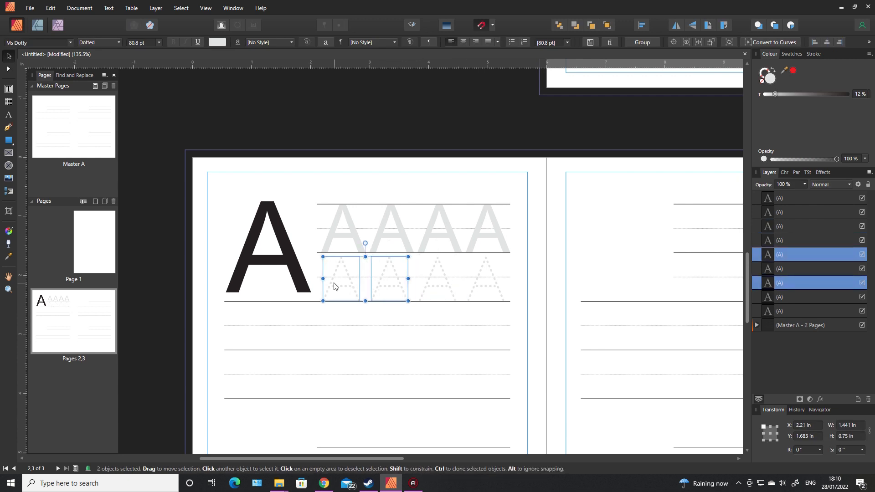
left_click_drag(336, 289, 245, 332)
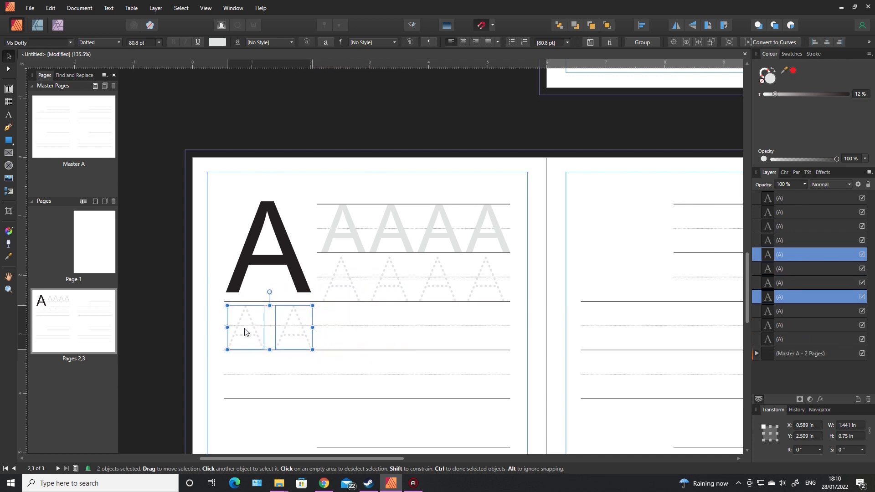
left_click(183, 324)
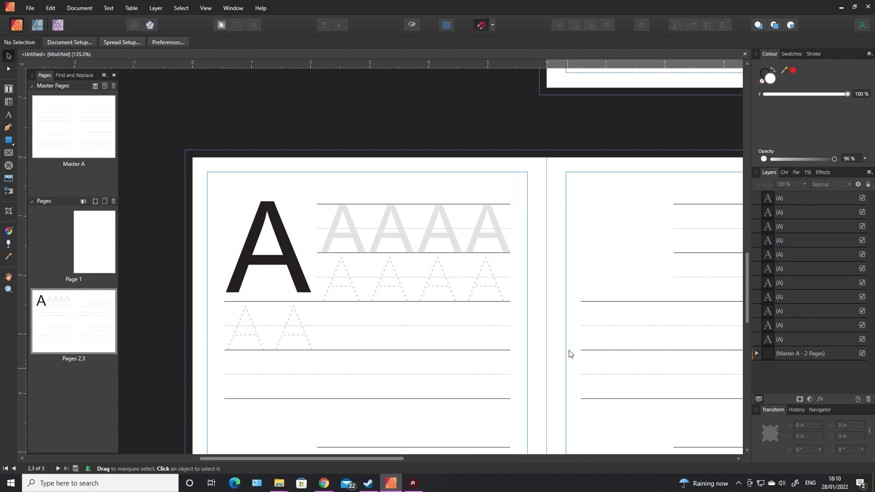
Step: Add a large lowercase a as Arial art text and place it in page 2's lower blank picture area
scroll(556, 337, "down", 1)
scroll(549, 338, "down", 3)
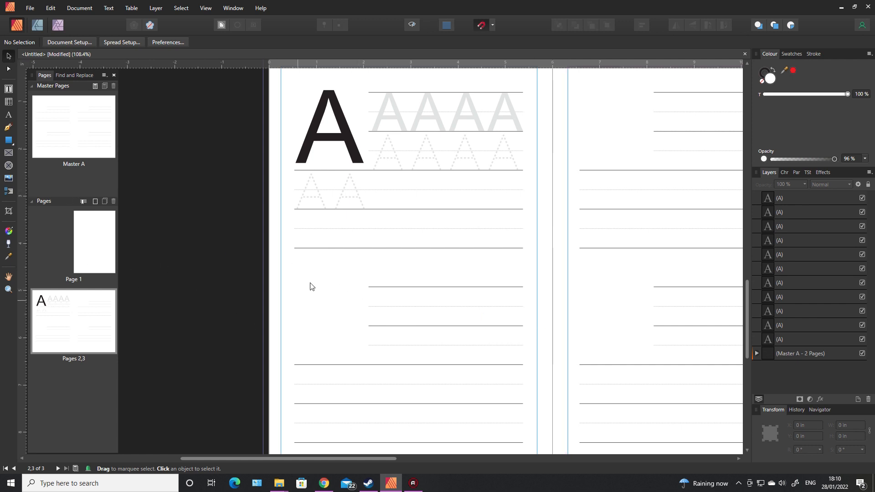
left_click(7, 118)
left_click(238, 279)
left_click(50, 44)
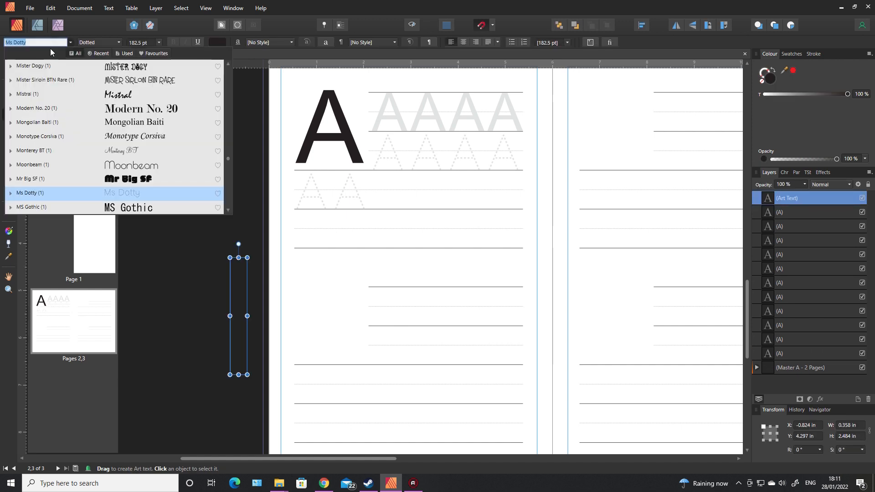
type("ARIAL")
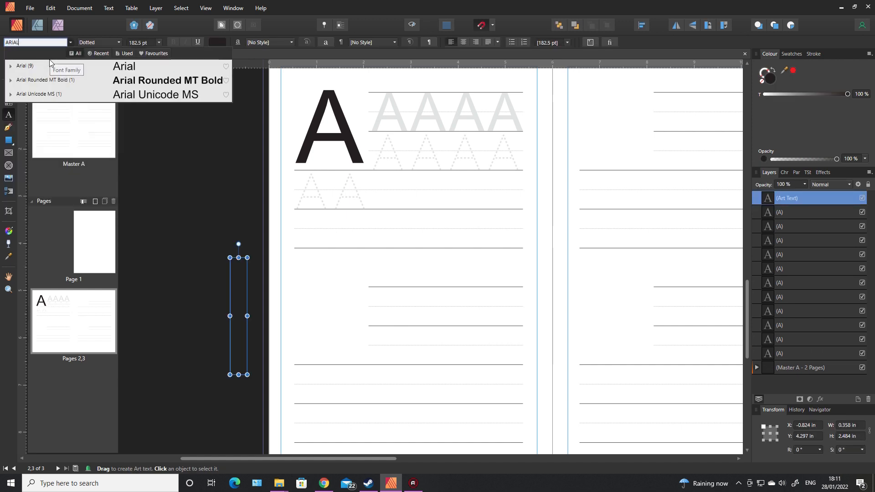
left_click(38, 67)
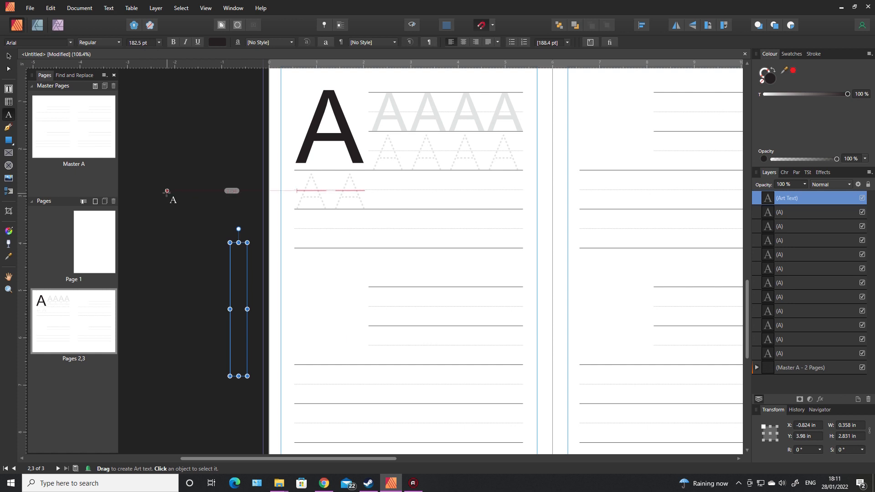
type("a")
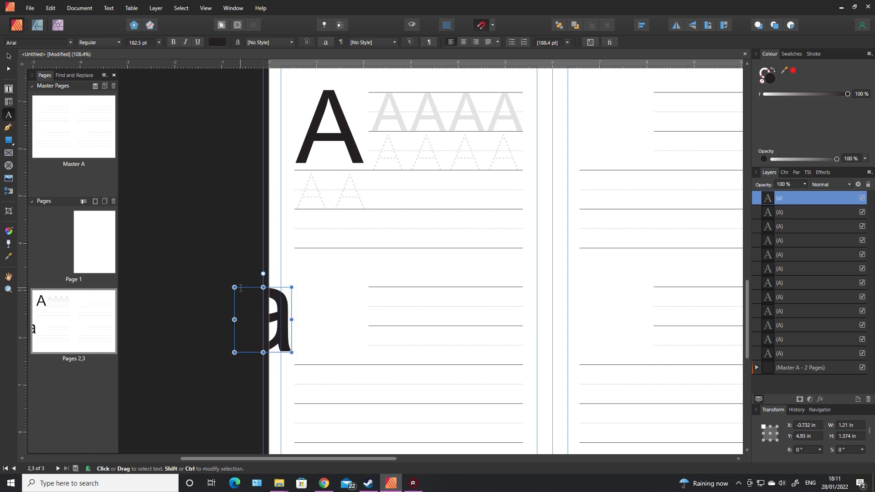
key("Escape")
left_click_drag(246, 286, 310, 281)
key("Escape")
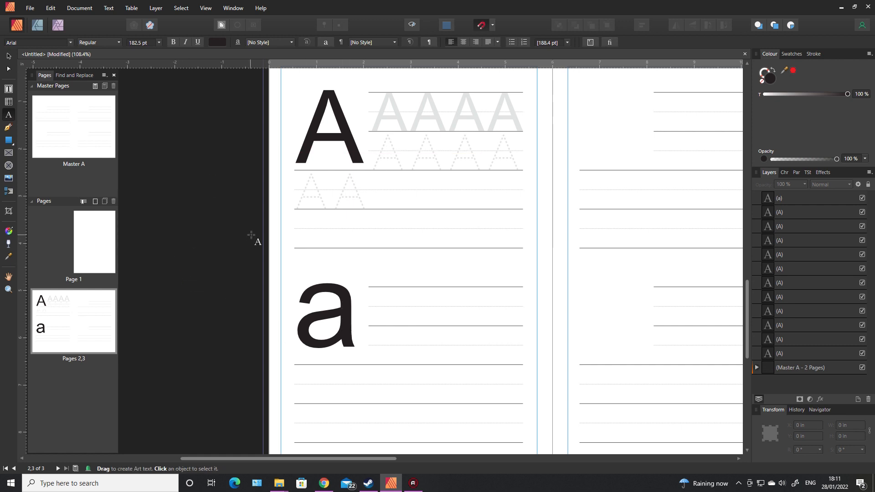
Step: Place cars_patterns_5.jpg on page 1 at 6.25 in wide across the bleed, and copy it below at Y 6.125 in to cover the page
scroll(248, 260, "down", 1)
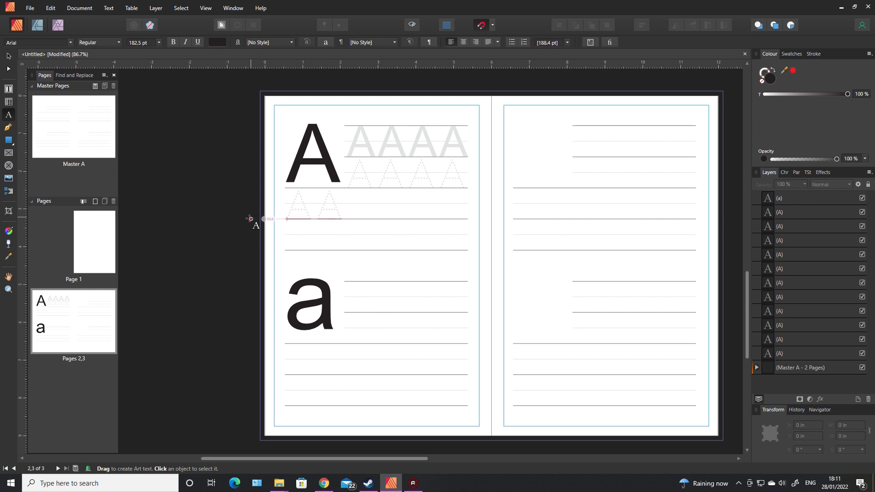
left_click(93, 251)
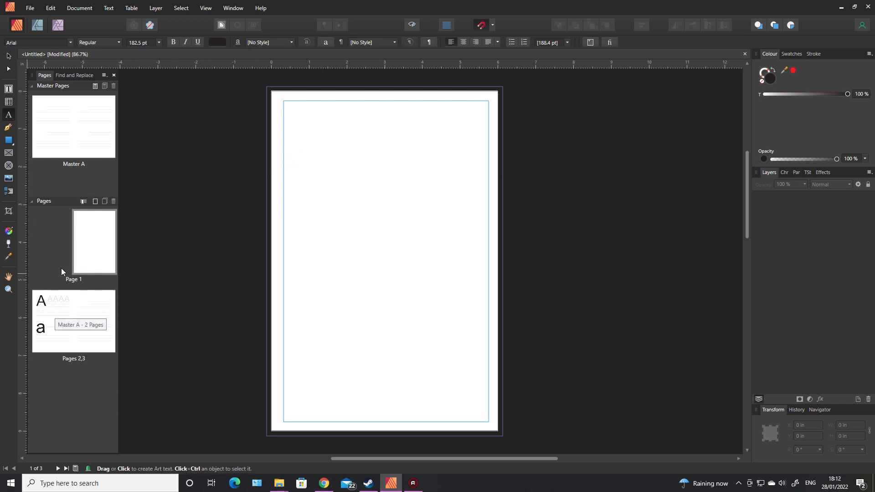
left_click(10, 180)
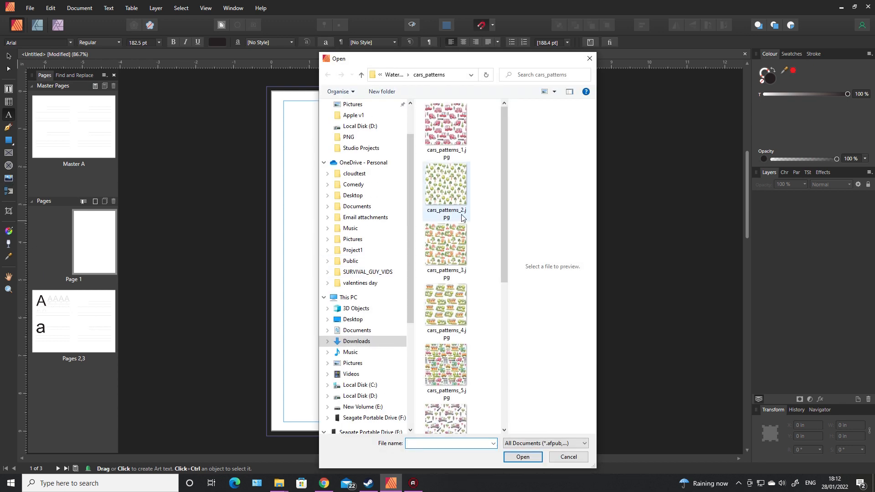
double_click(446, 196)
left_click_drag(313, 234, 459, 370)
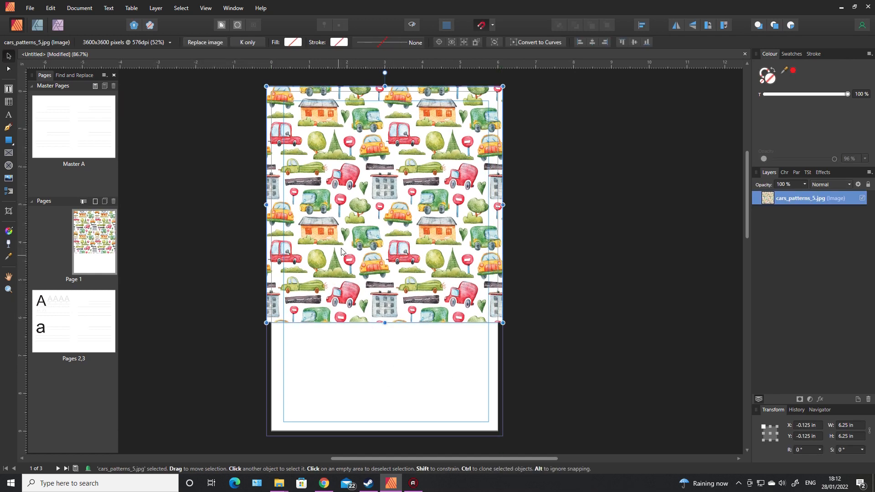
left_click_drag(363, 205, 374, 426)
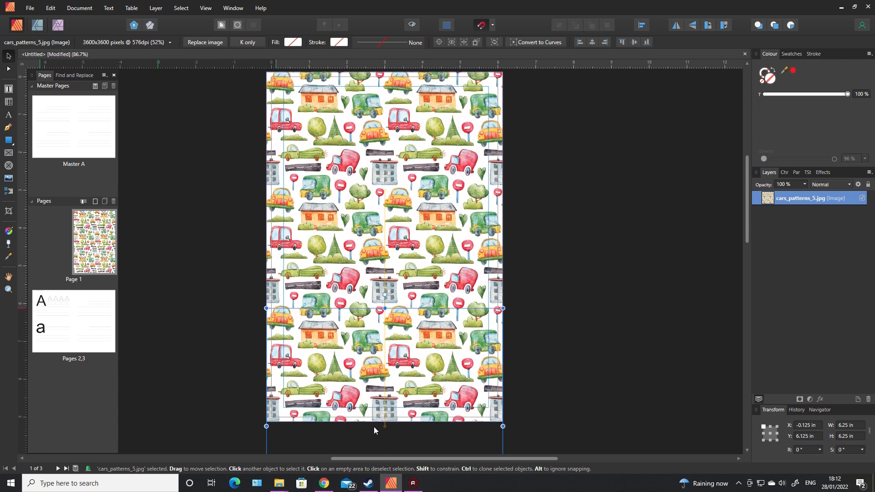
left_click(556, 336)
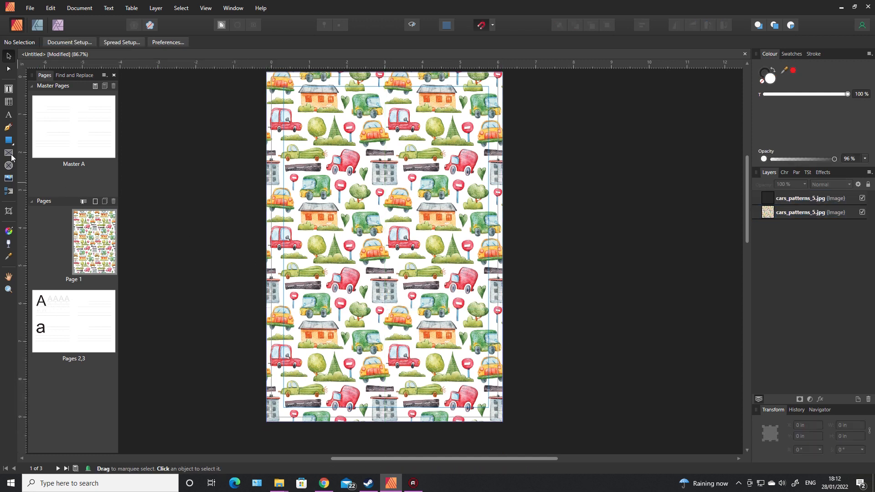
Step: Draw a white rectangle about 3.76 by 2.38 in over the middle of page 1's car pattern
left_click(8, 140)
left_click_drag(316, 190, 457, 278)
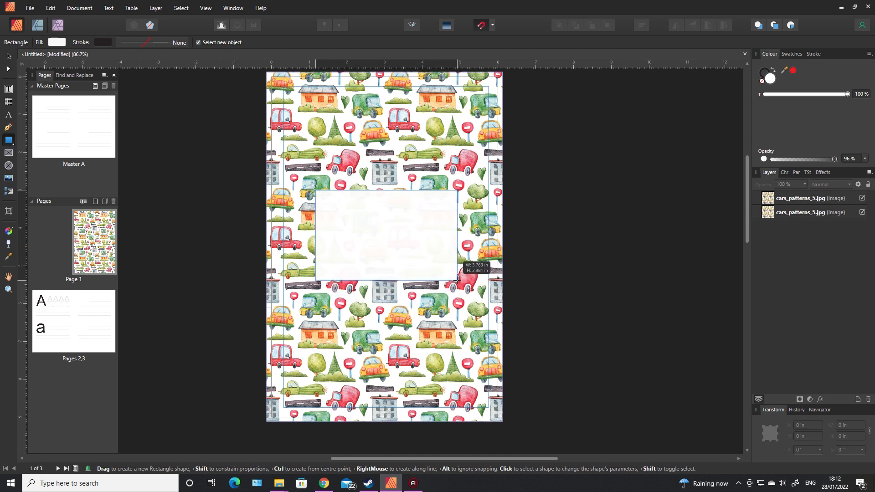
left_click_drag(458, 278, 458, 278)
Step: Turn the white rectangle into a text frame and enter the title "My transport handwriting book"
key("t")
left_click(362, 227)
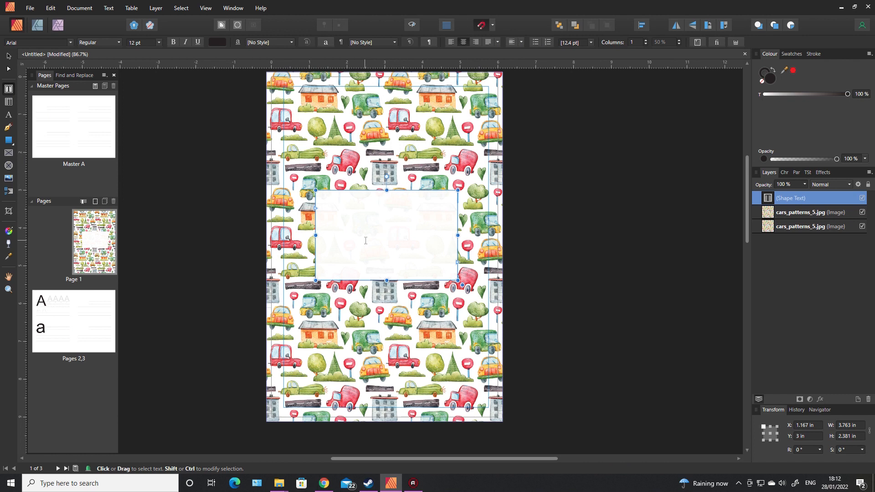
type("my tra")
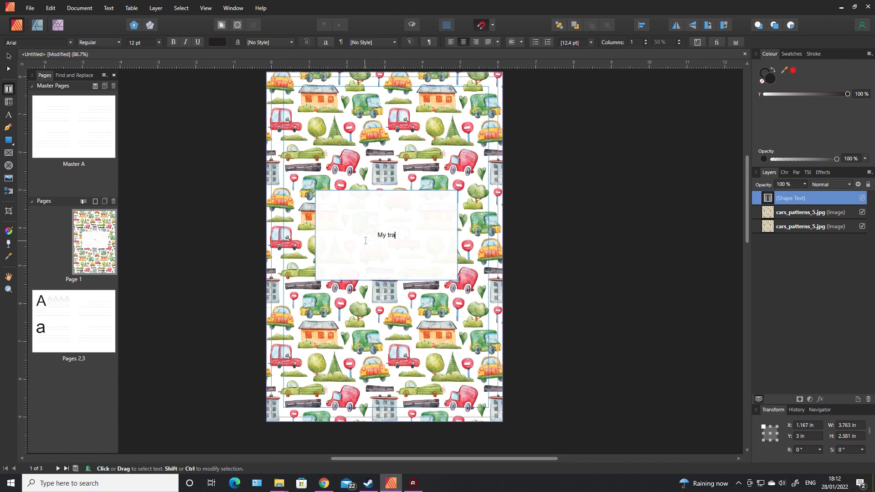
type("nsport handwriting book")
key("Escape")
left_click(210, 264)
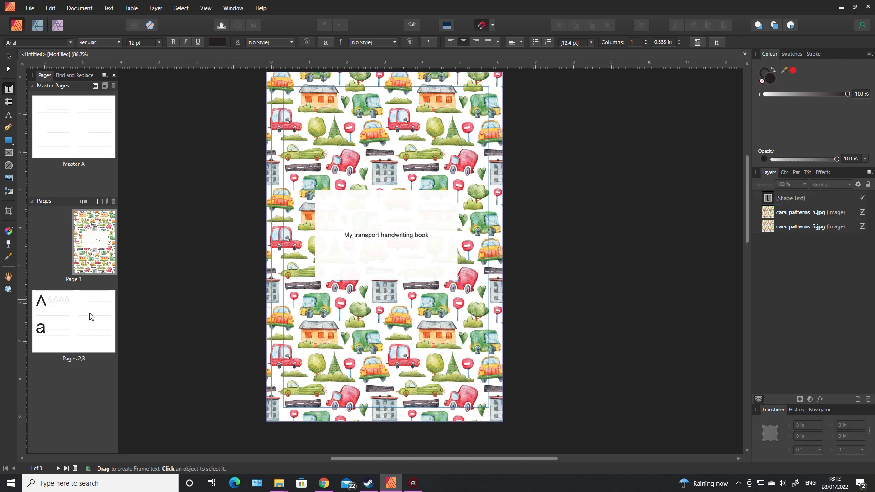
Step: Draw a white rectangle about 11 by 7.97 in across pages 2 and 3, covering the letters and writing lines
double_click(83, 316)
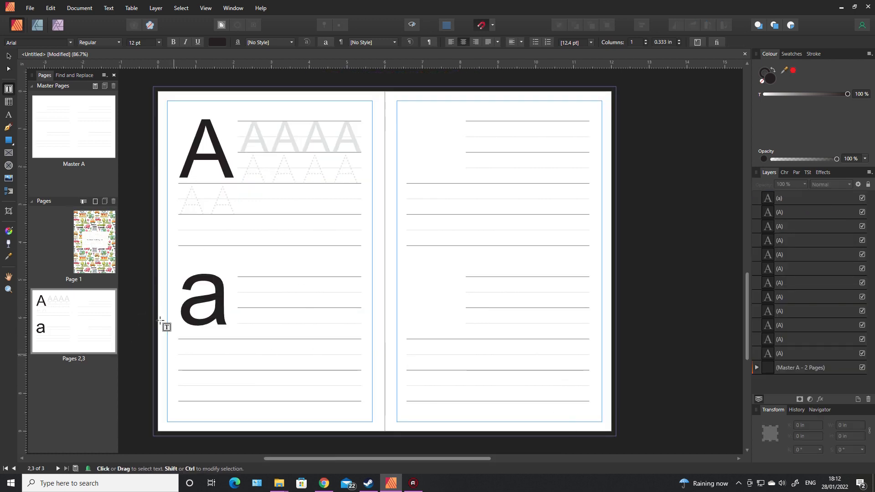
left_click(8, 140)
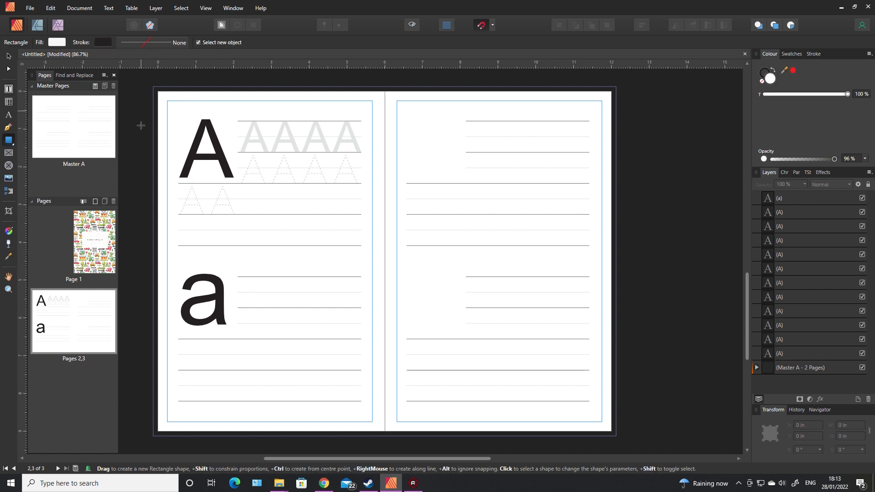
left_click_drag(179, 105, 591, 406)
left_click_drag(181, 255, 176, 256)
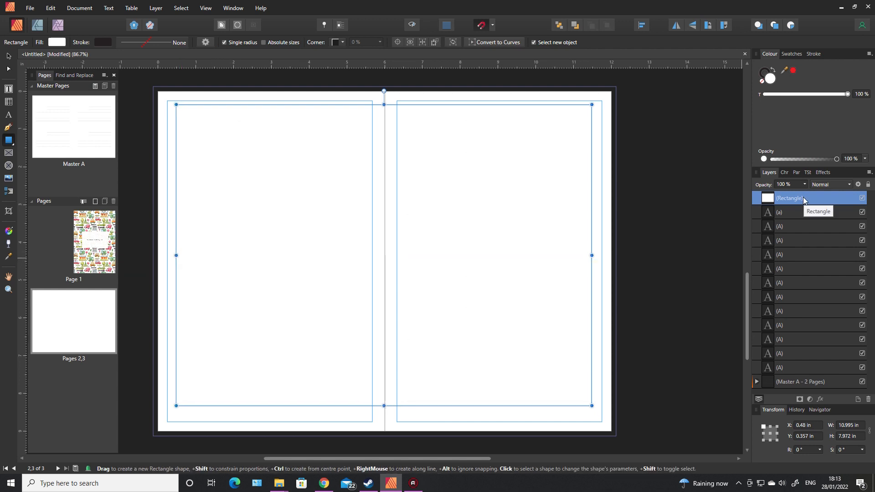
Step: Send the white rectangle on pages 2 and 3 to the back, behind the letters and writing lines
right_click(802, 198)
left_click(658, 210)
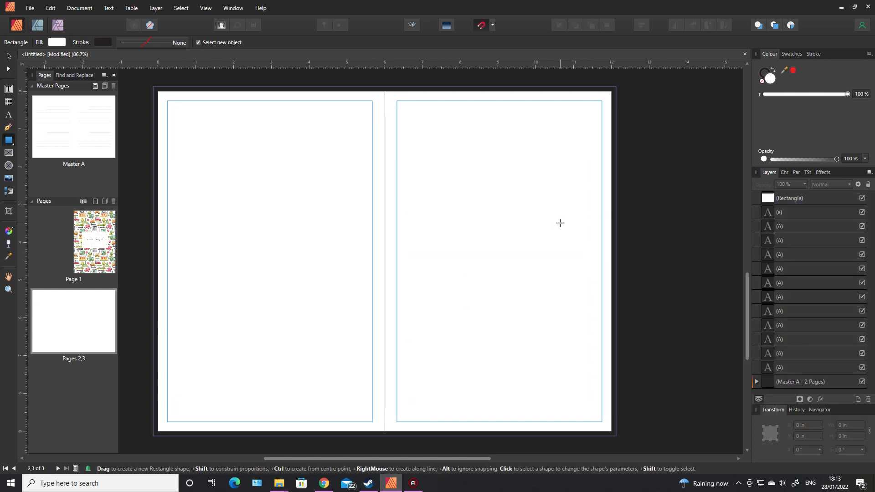
right_click(561, 208)
mouse_move(619, 305)
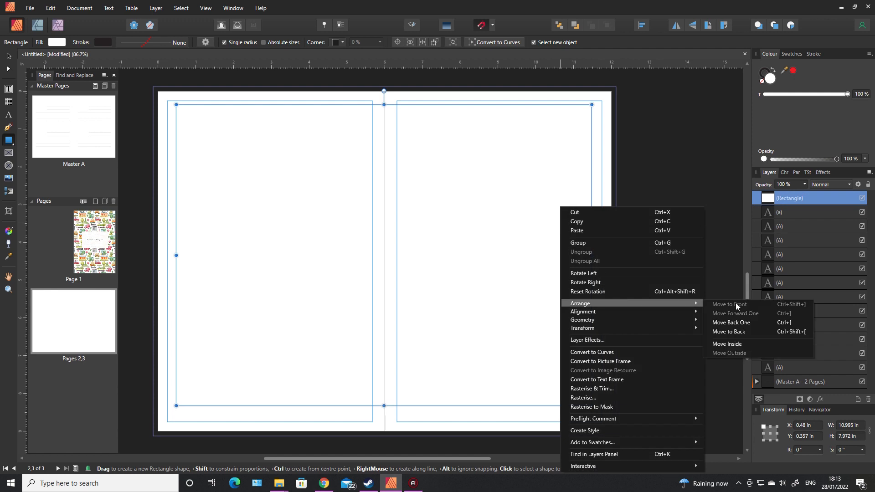
left_click(749, 331)
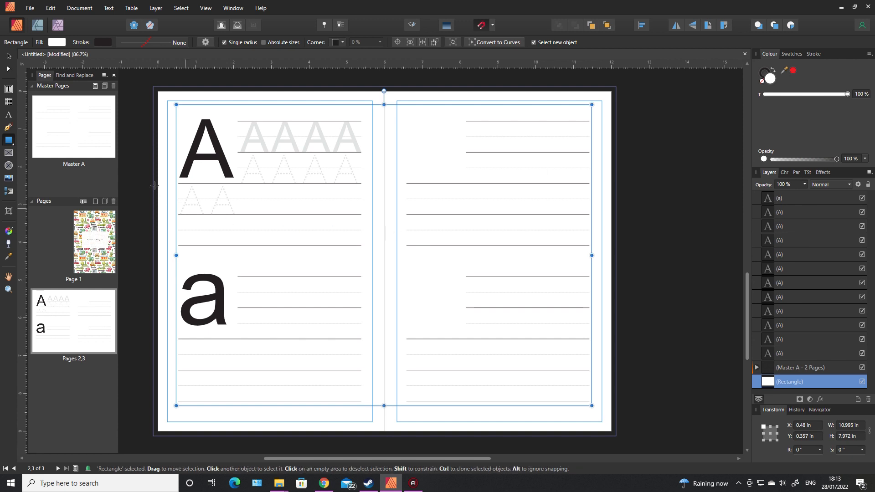
Step: Place cars_patterns_6.jpg as a 9.25 in square from the pages 2–3 bleed corner, linking images, and copy it alongside at X 9.125 in
left_click(8, 177)
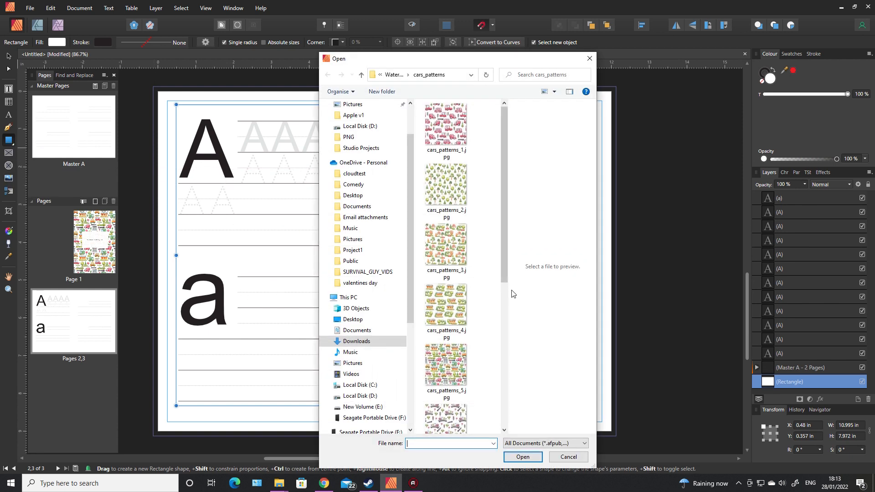
scroll(505, 270, "down", 1)
left_click(445, 358)
double_click(444, 358)
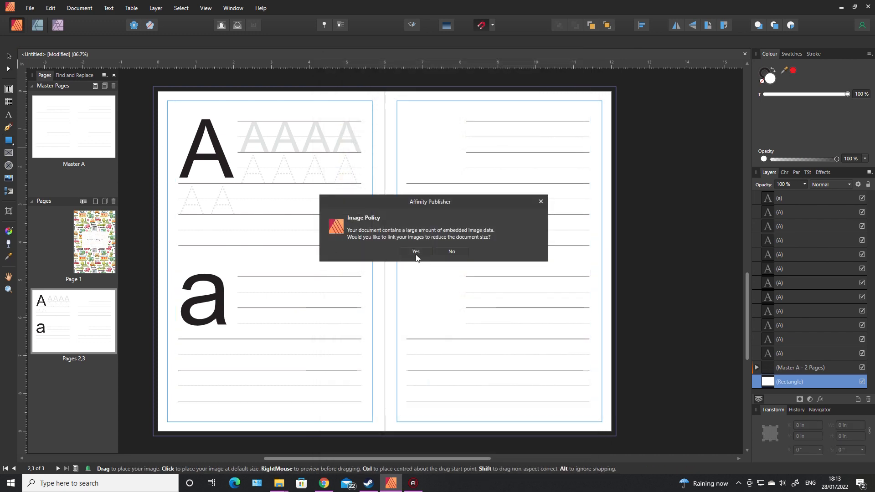
left_click(415, 251)
left_click_drag(153, 88, 509, 433)
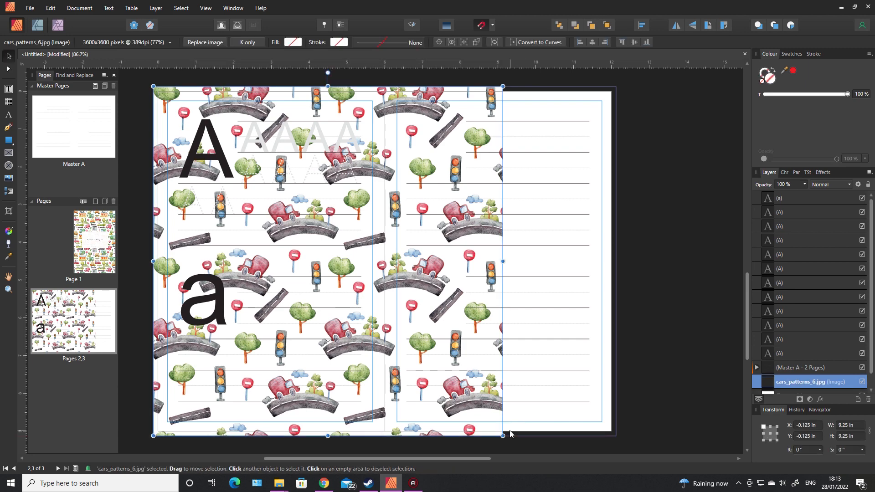
left_click_drag(332, 297, 654, 357)
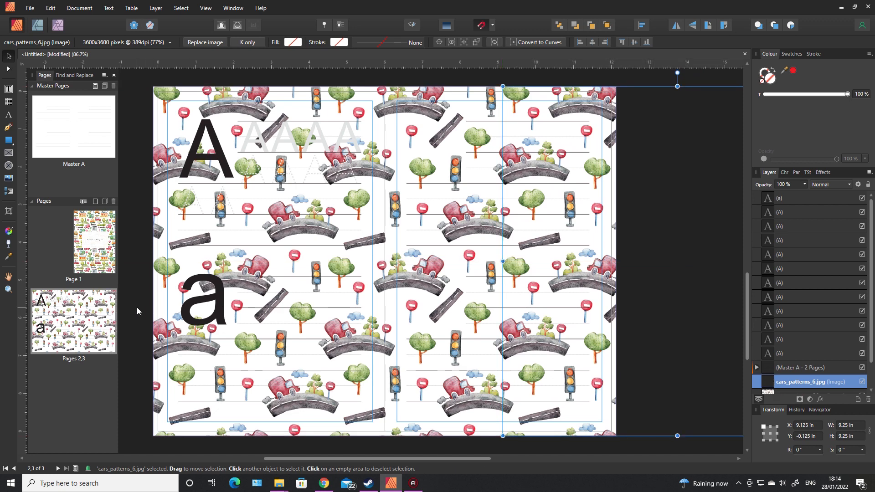
Step: Send both cars_patterns_6.jpg images on pages 2 and 3 to the back, behind the white rectangle
left_click(371, 434, "shift")
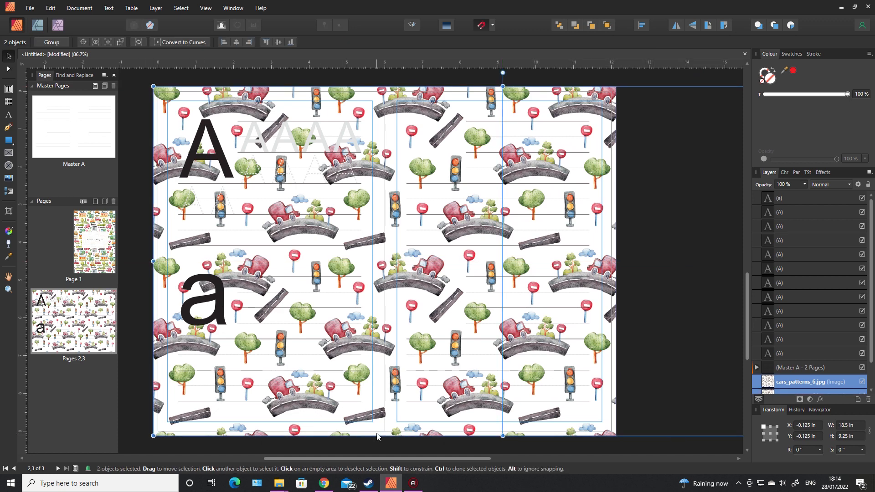
right_click(376, 436)
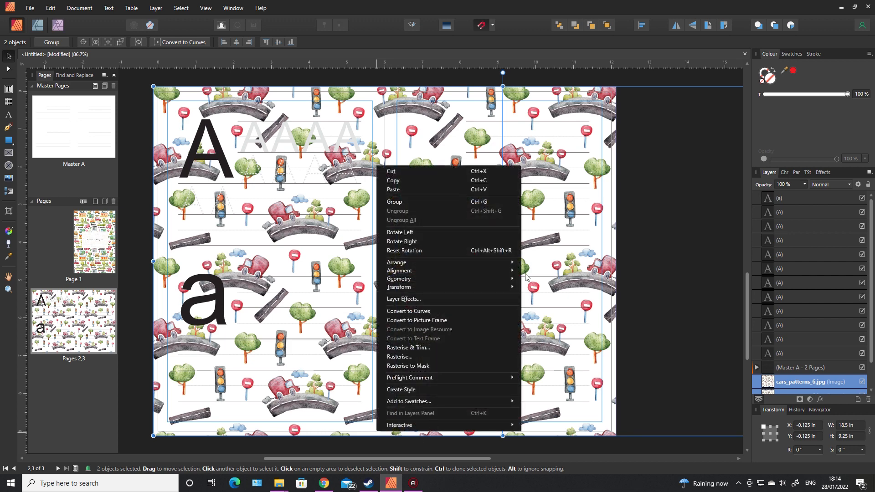
mouse_move(505, 264)
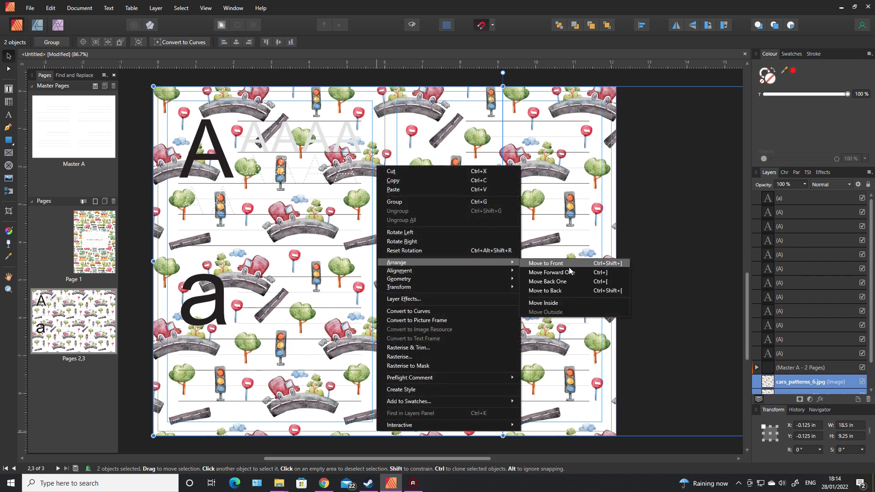
left_click(568, 291)
left_click(143, 279)
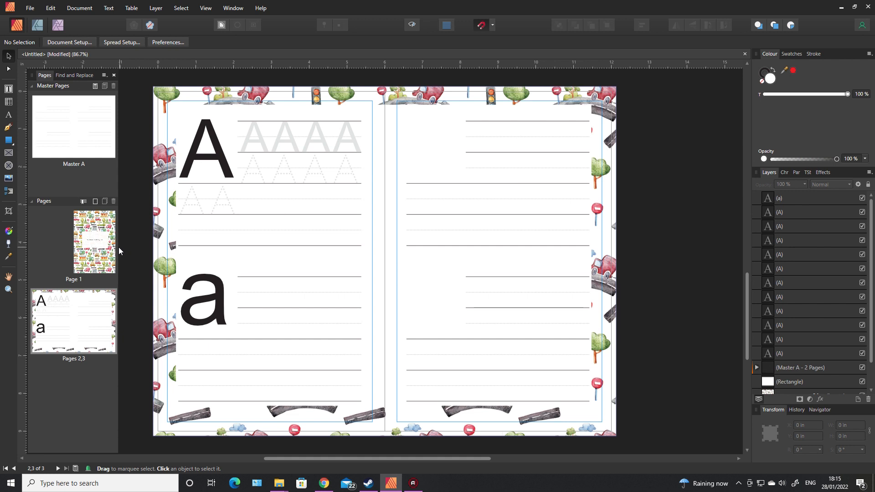
Step: Add 2 pages after page 3 based on Master A
right_click(84, 331)
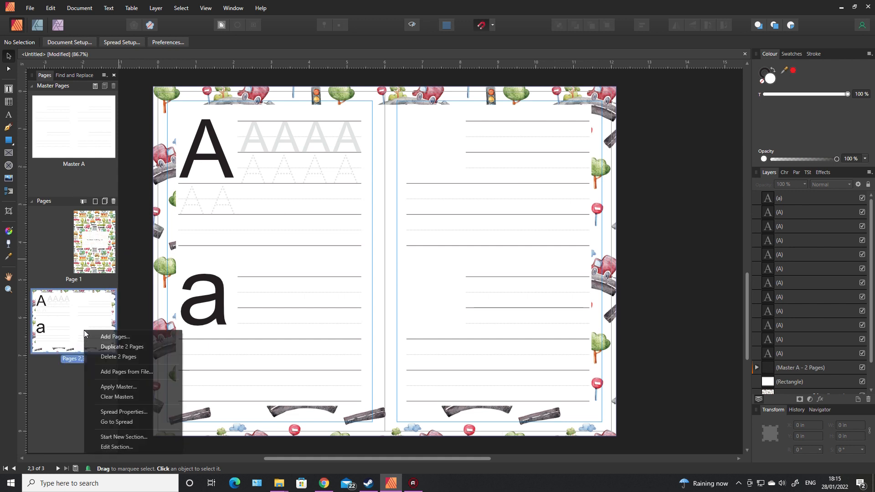
left_click(116, 337)
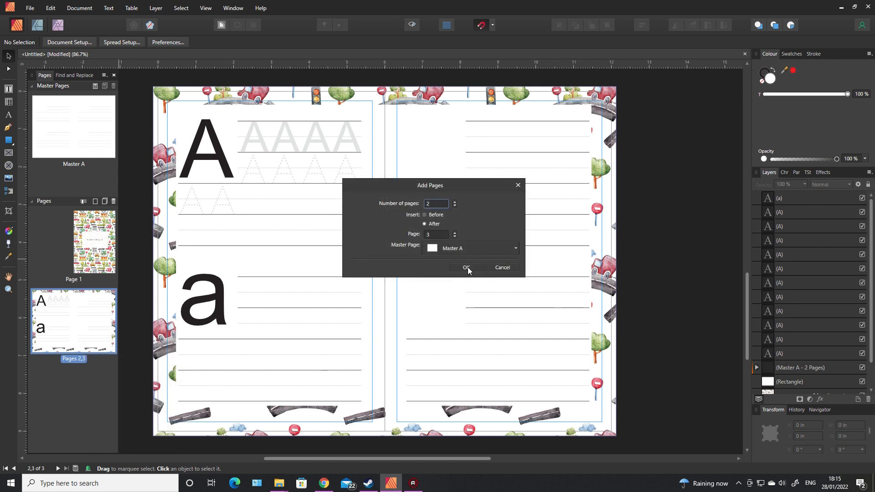
left_click(466, 268)
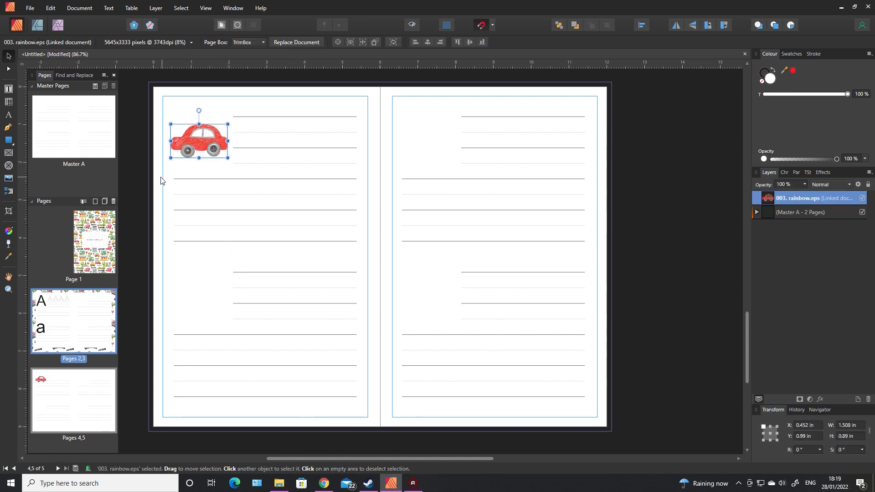
Step: Add the word CAR as art text beside the red car on page 4 and set its font to Ms Dotty
left_click(131, 179)
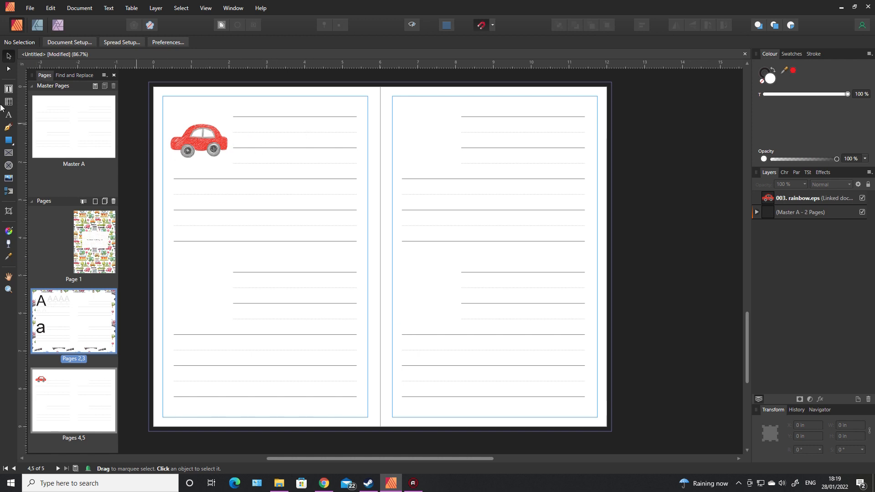
left_click(9, 116)
left_click_drag(228, 87, 260, 124)
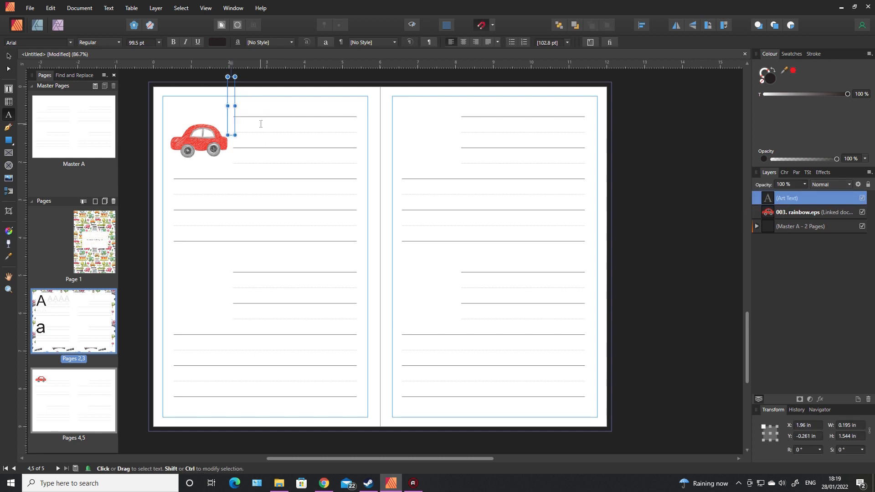
type("CAR")
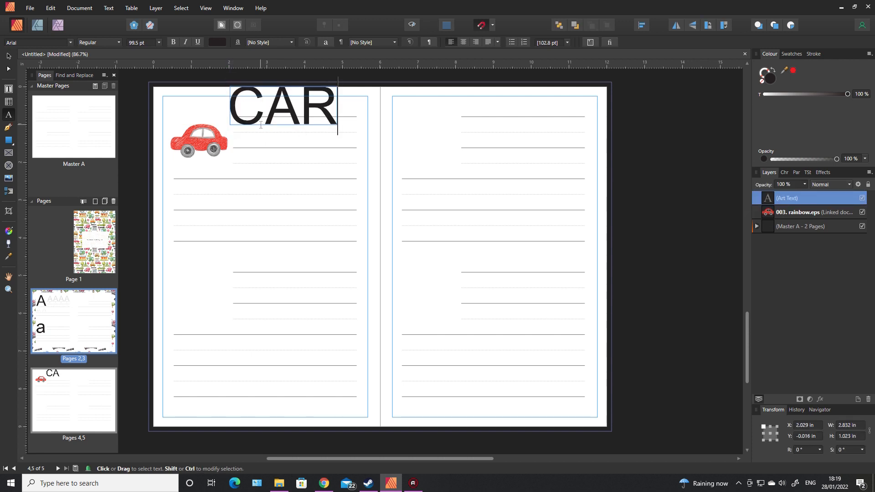
left_click_drag(333, 111, 230, 113)
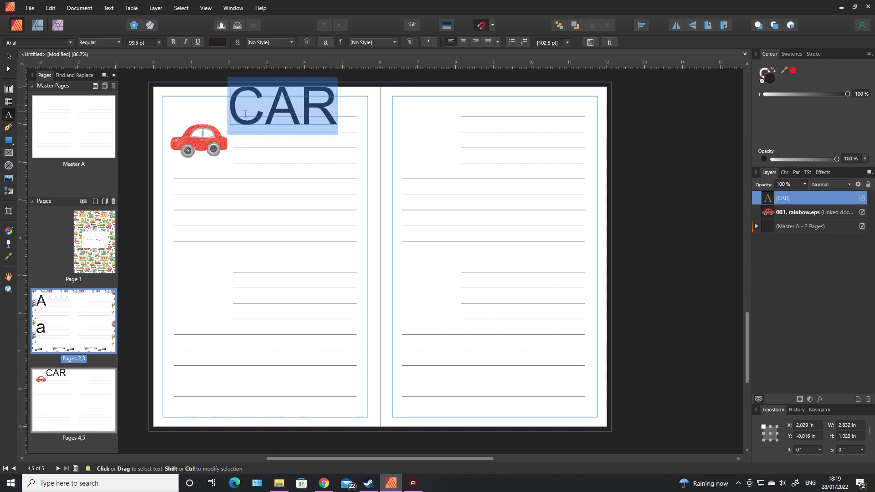
left_click(60, 44)
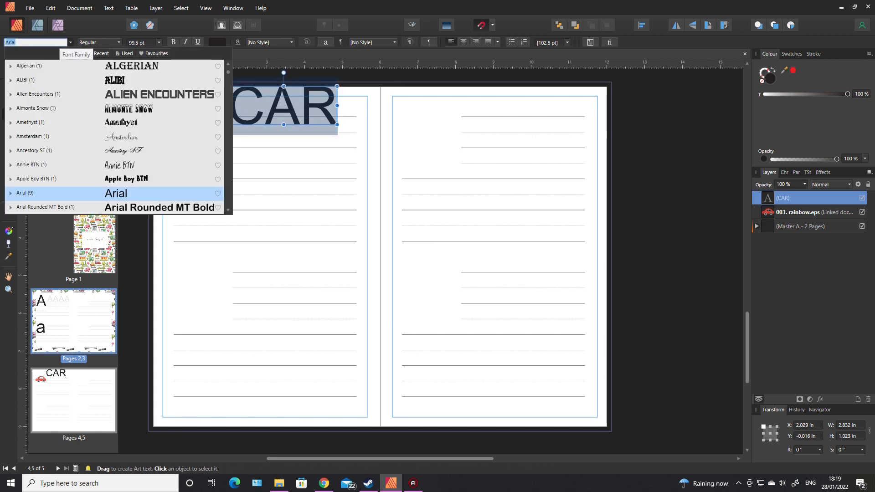
type("DOTTY")
key("Return")
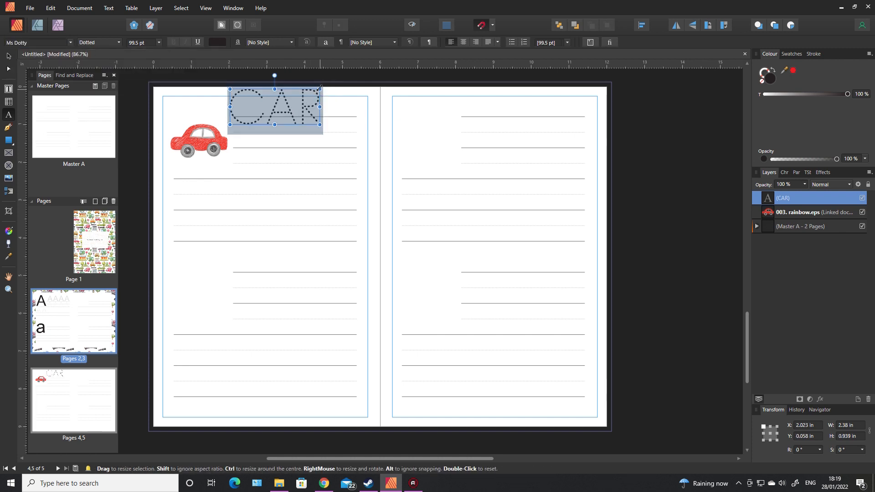
Step: Shrink the dotted CAR text to about 84.1 pt and fit it between the first solid writing lines beside the car
left_click_drag(320, 89, 295, 117)
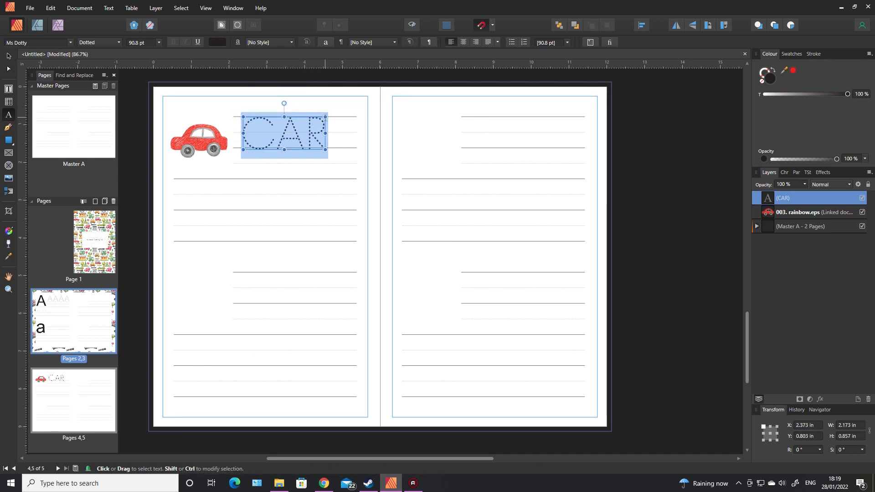
left_click_drag(324, 117, 319, 119)
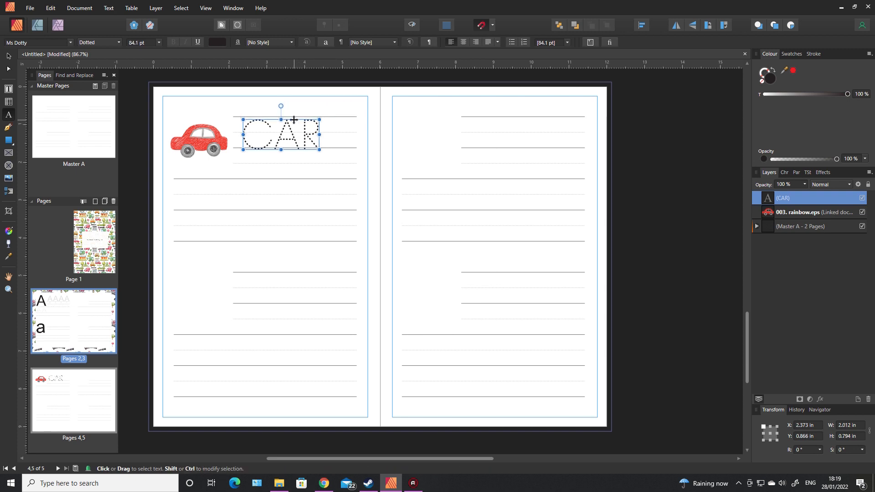
left_click(294, 119)
left_click_drag(294, 119, 299, 117)
Step: Space out the letters of the dotted CAR and shift the word closer to the car, at about X 2.313 in
left_click(278, 132)
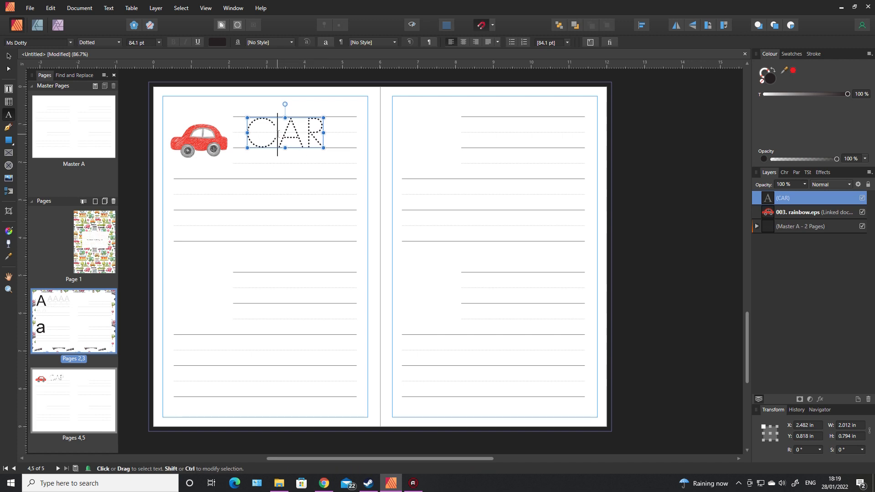
key("Right")
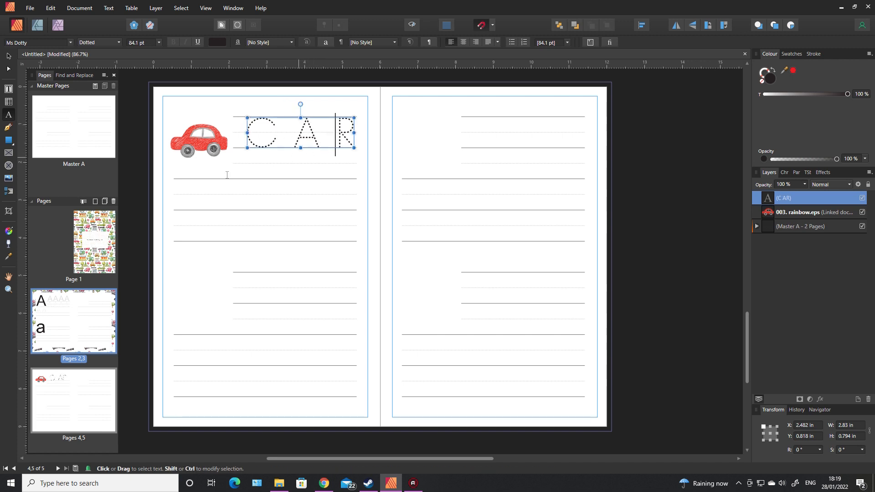
key("Escape")
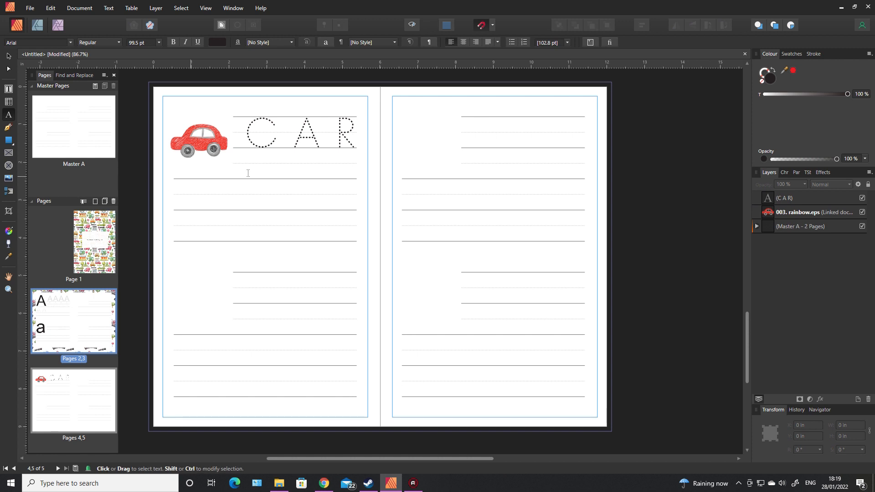
left_click(263, 145)
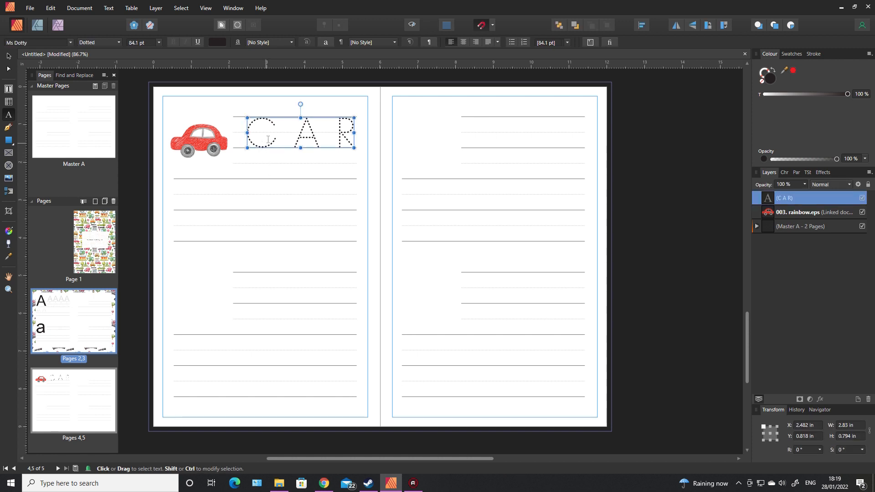
left_click_drag(274, 118, 269, 118)
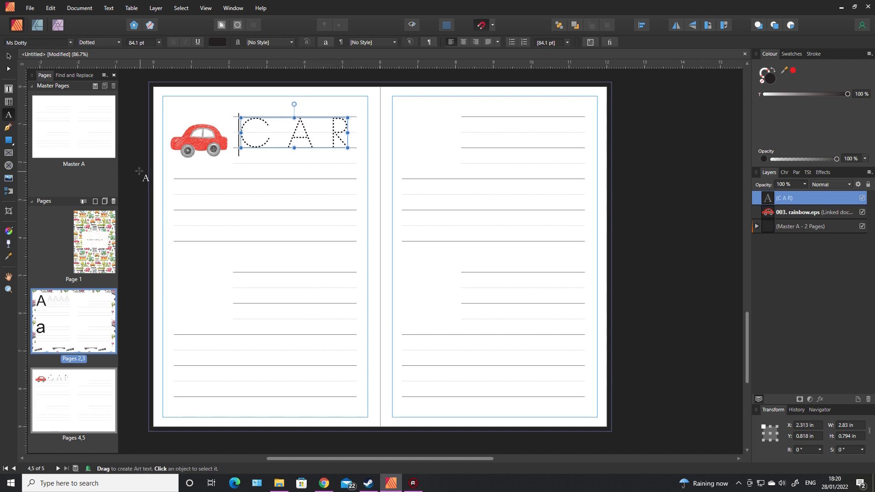
left_click(148, 174)
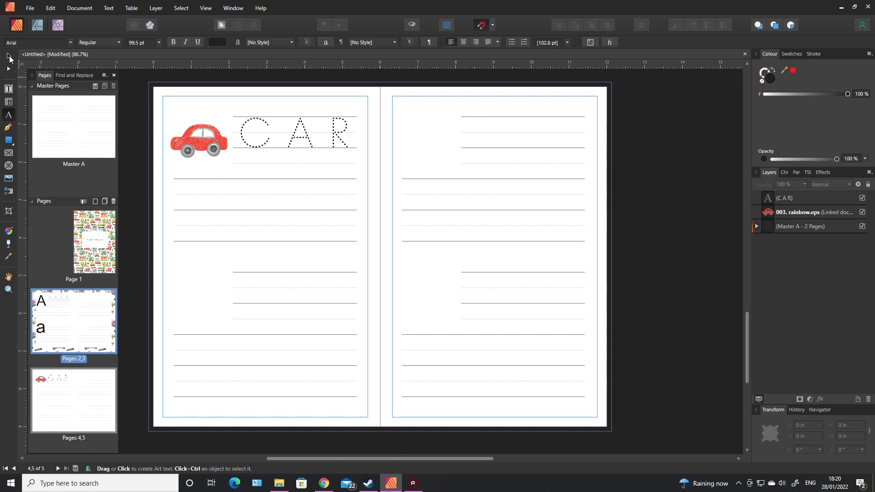
Step: Add the lowercase word "car" as Arial art text of about 49.7 pt on page 4, below the red car
left_click(10, 120)
left_click_drag(151, 179, 175, 195)
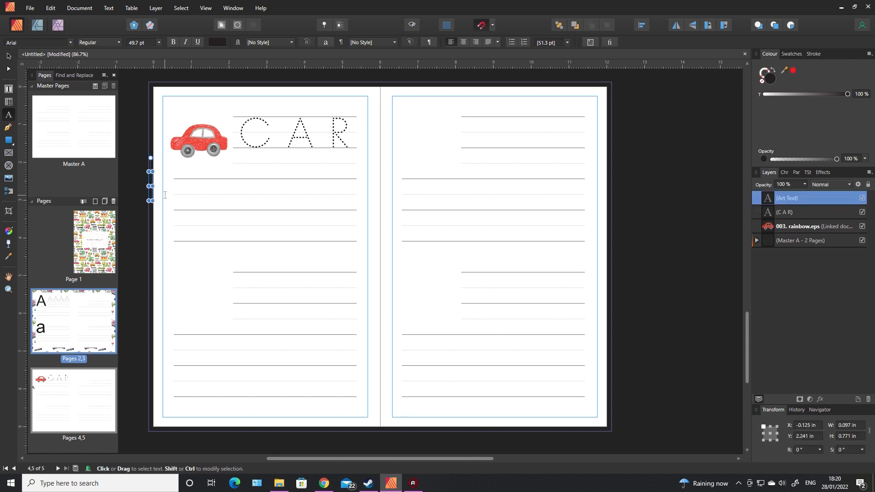
type("CA")
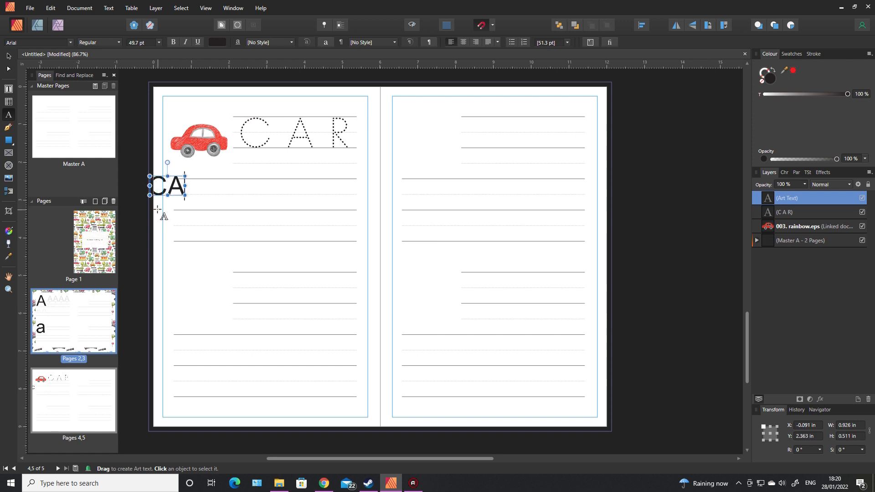
type("R")
key("BackSpace")
key("BackSpace")
key("BackSpace")
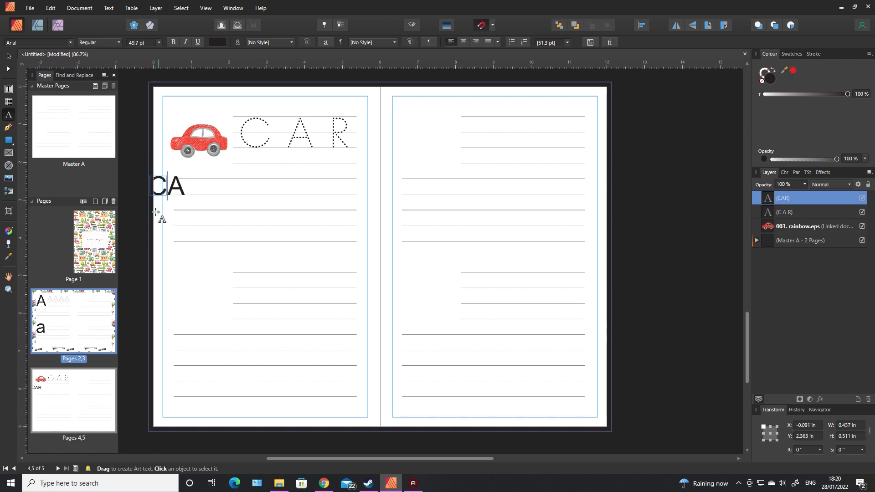
type("car")
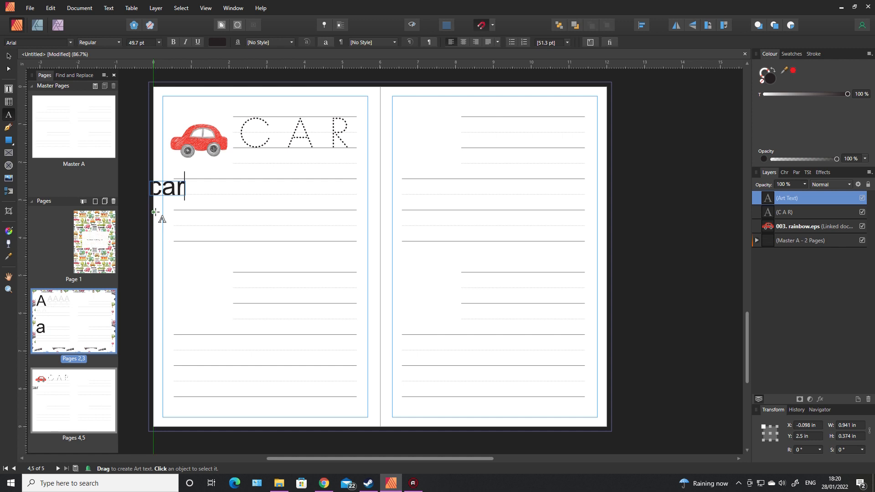
Step: Set the lowercase "car" text to the Ms Dotty font and move it onto the writing lines below the red car on page 4
left_click_drag(184, 189, 150, 189)
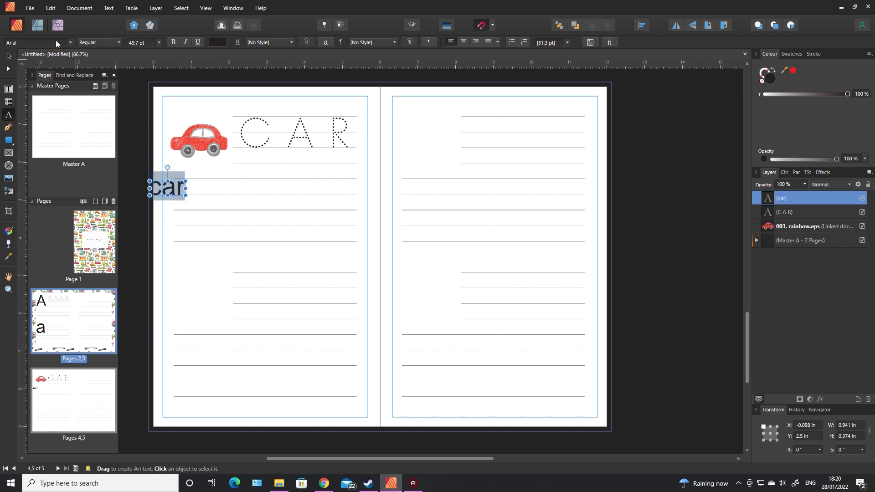
left_click(55, 43)
type("do")
key("Return")
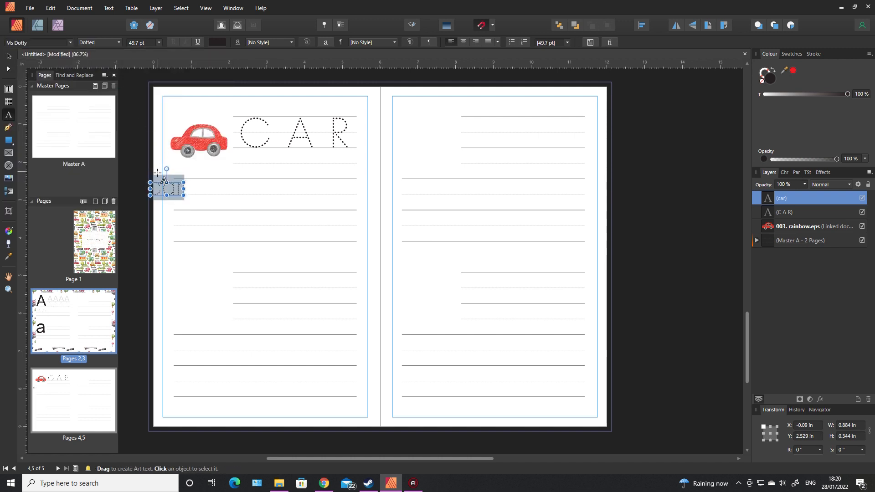
left_click_drag(162, 182, 186, 196)
Step: Space out the letters of the dotted word below the red car so it reads "c a r" with a lowercase c
double_click(186, 196)
key("BackSpace")
type("C")
left_click(216, 201)
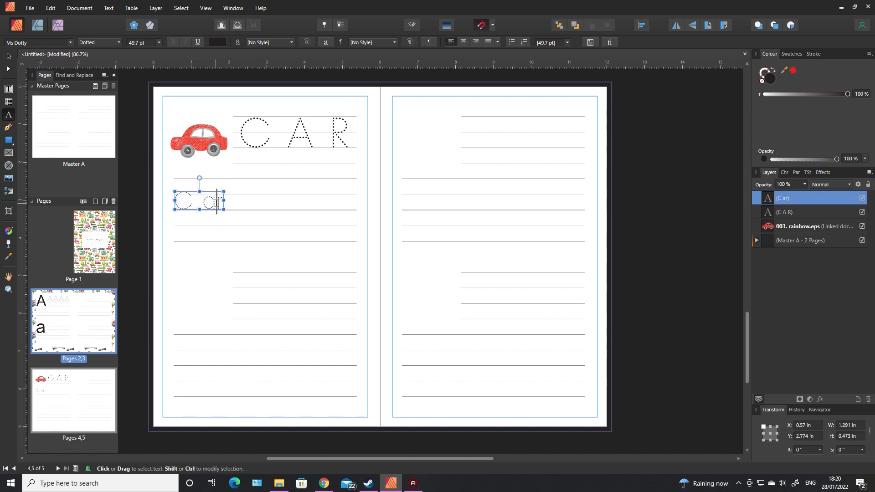
left_click_drag(193, 204, 178, 204)
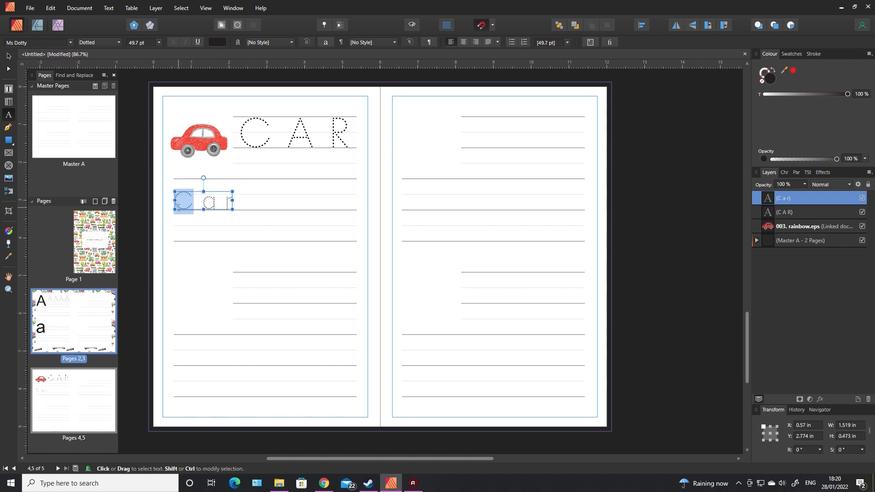
type("c")
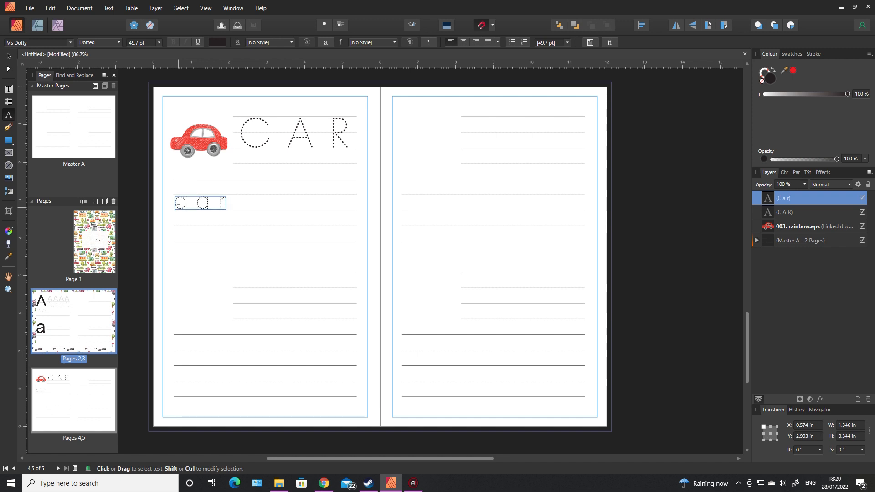
key("Escape")
left_click(9, 55)
left_click(137, 178)
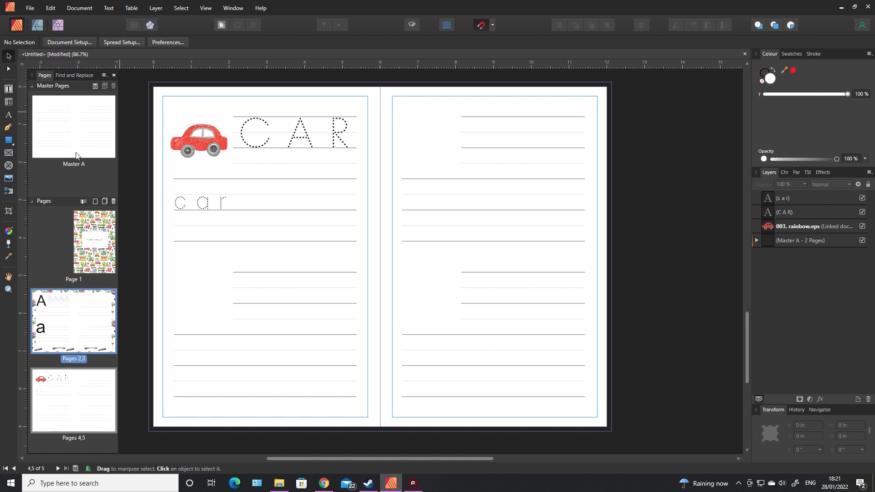
Step: Draw a white rectangle about 11.46 by 8.37 in across pages 4 and 5 and move it behind the master page lines
left_click(9, 142)
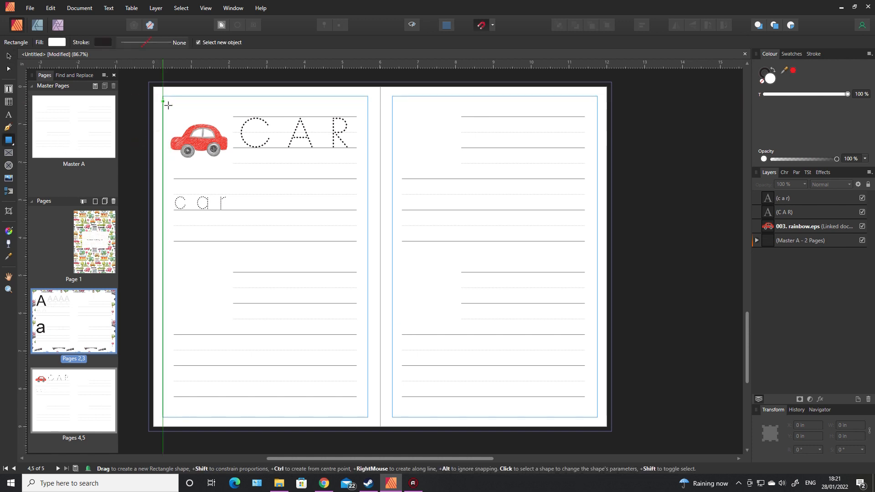
left_click_drag(164, 100, 595, 416)
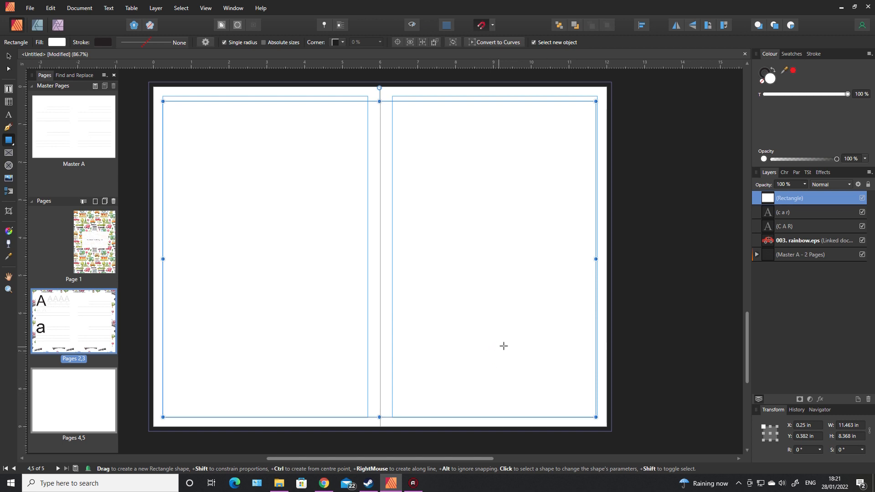
key("ctrl+bracketleft")
key("ctrl+bracketleft")
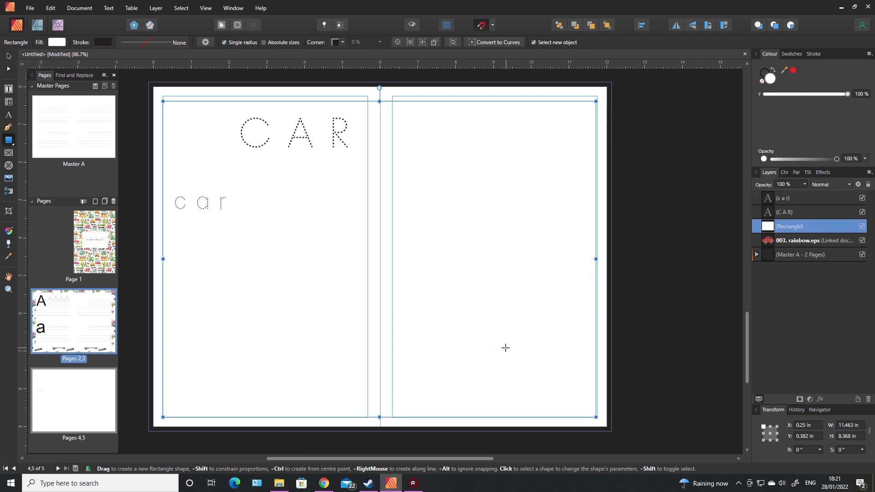
key("ctrl+bracketleft")
key("ctrl+bracketleft")
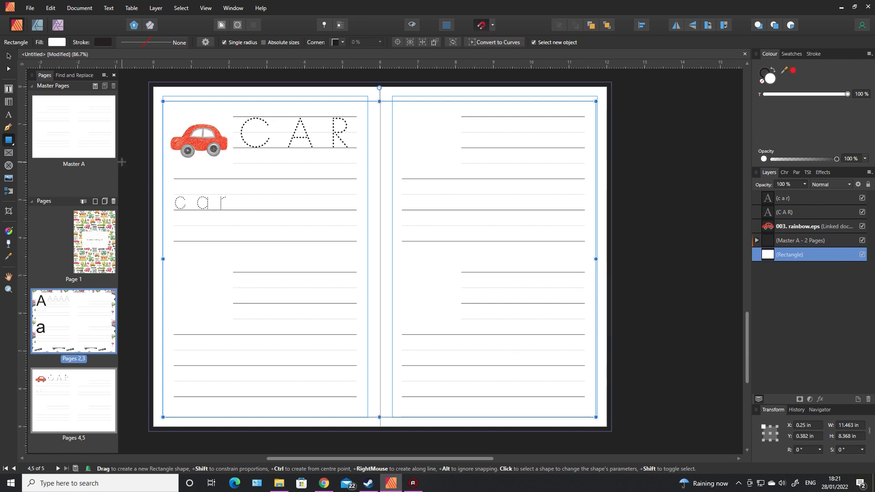
Step: Place cars_patterns_1.jpg from the cars_patterns folder at full bleed height, about 9.25 in square, starting at the spread's upper-left bleed corner
left_click(8, 178)
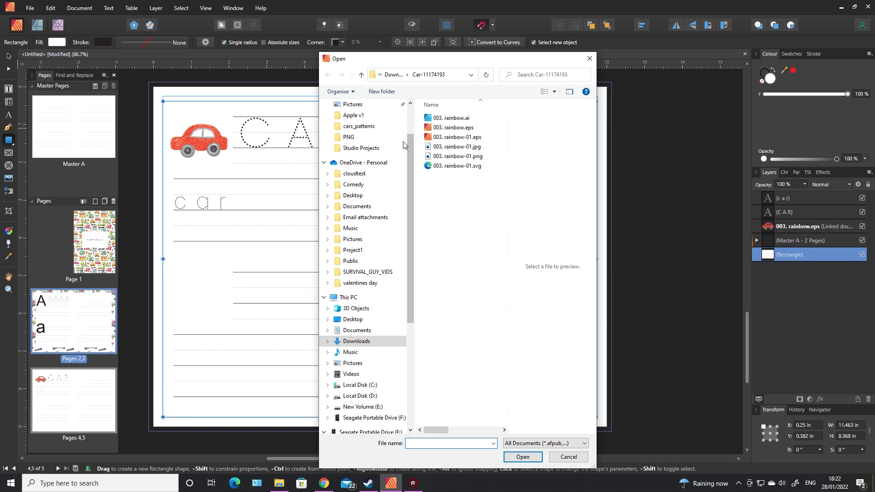
left_click(357, 342)
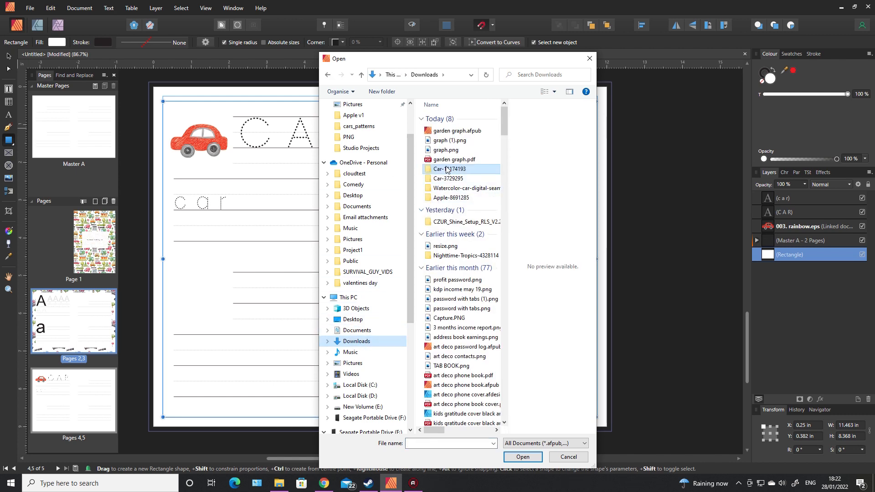
double_click(457, 189)
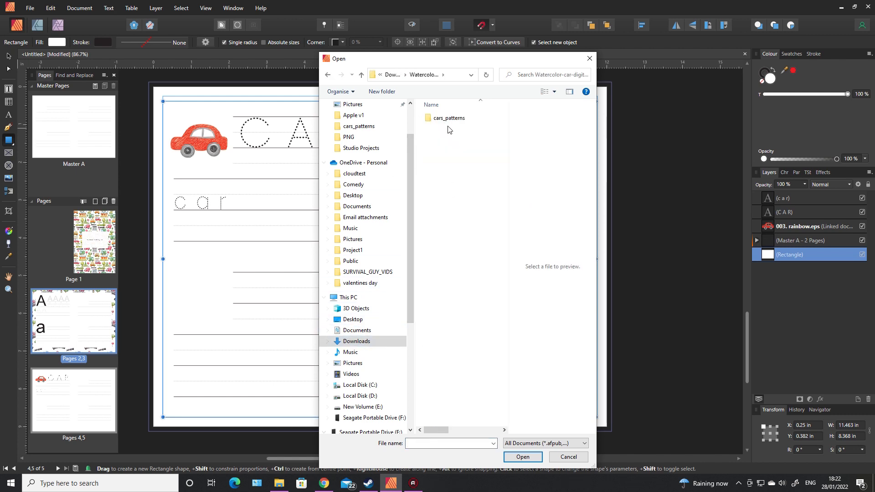
double_click(449, 119)
double_click(453, 137)
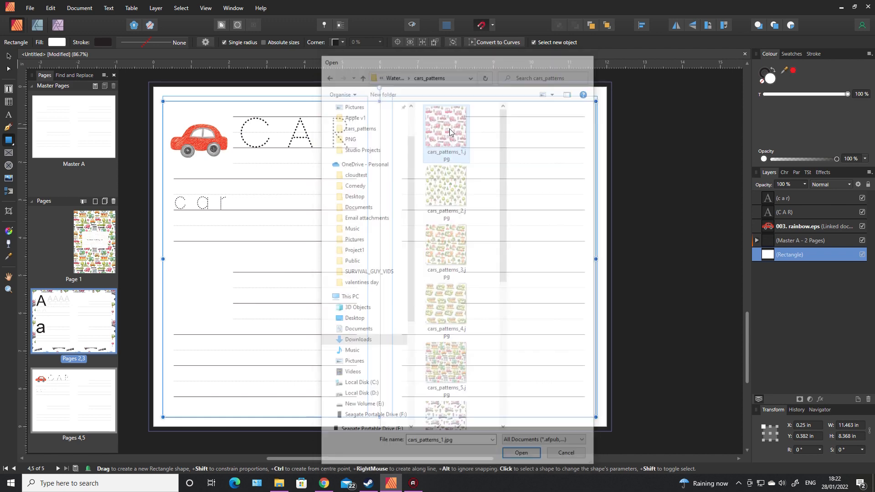
left_click_drag(148, 82, 568, 363)
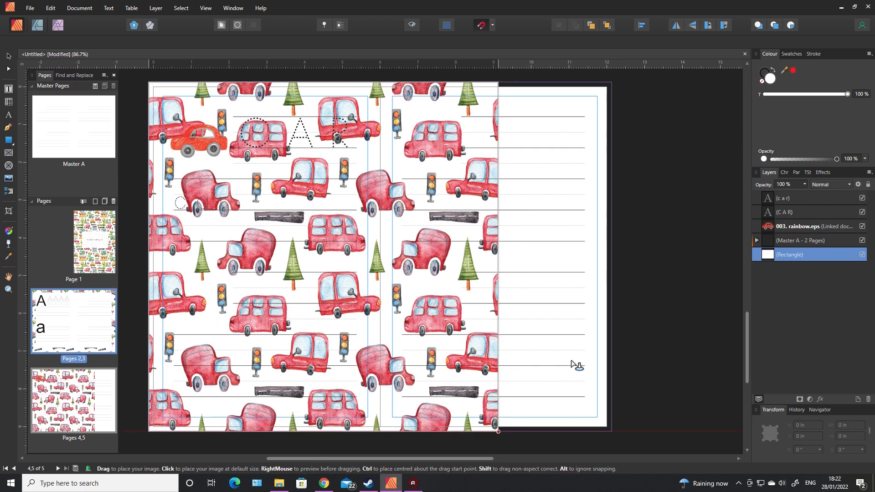
Step: Duplicate the car pattern alongside the first at X 9.125 in to cover the spread, and send both images to the back
left_click_drag(398, 317, 722, 315)
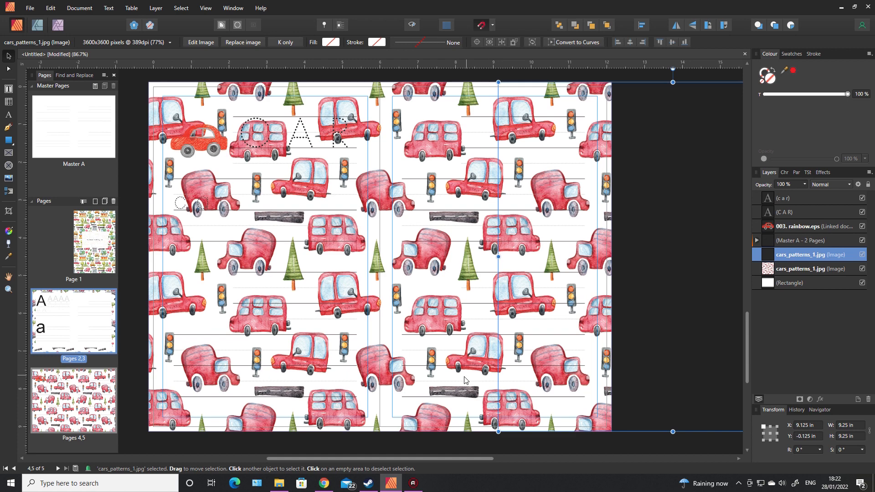
left_click(469, 428, "shift")
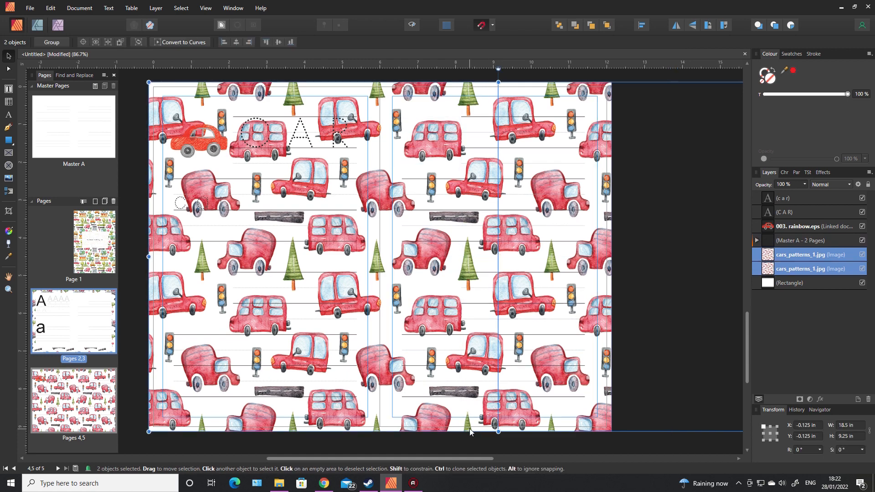
right_click(522, 428)
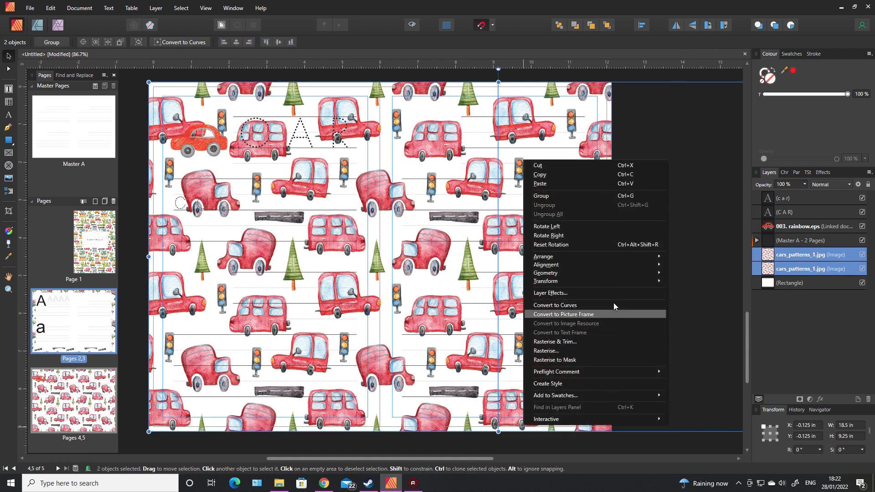
mouse_move(634, 257)
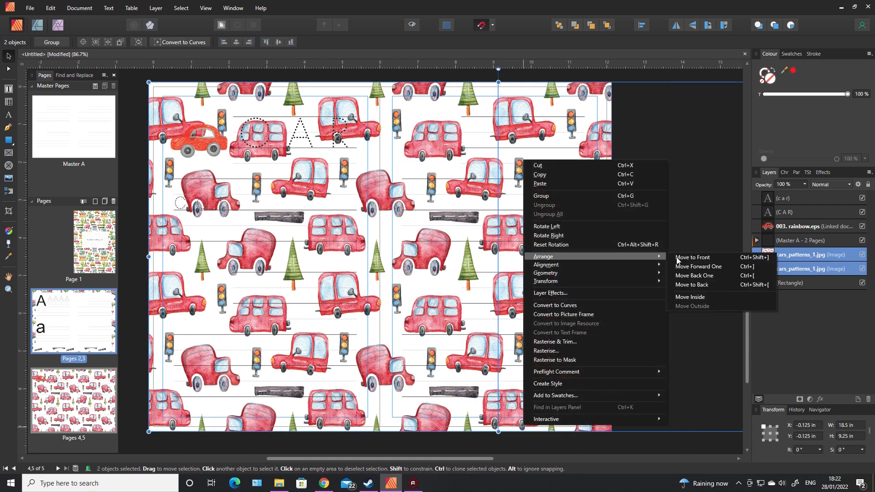
left_click(710, 284)
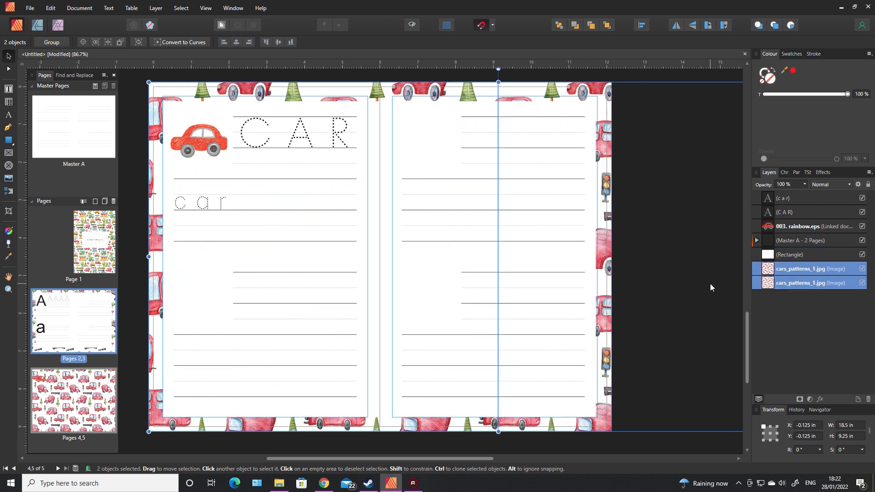
Step: Lower the opacity of the white rectangle on pages 4 and 5 to 96 % and deselect everything
left_click(683, 252)
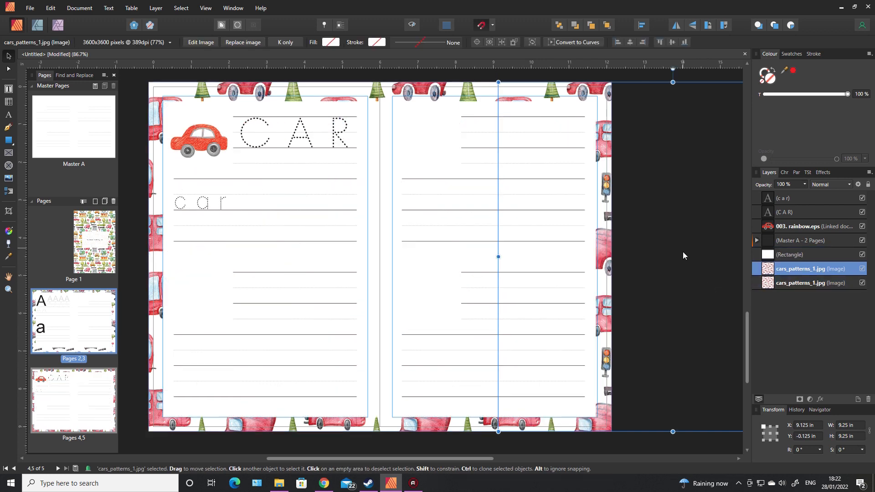
left_click(427, 286)
left_click(386, 290)
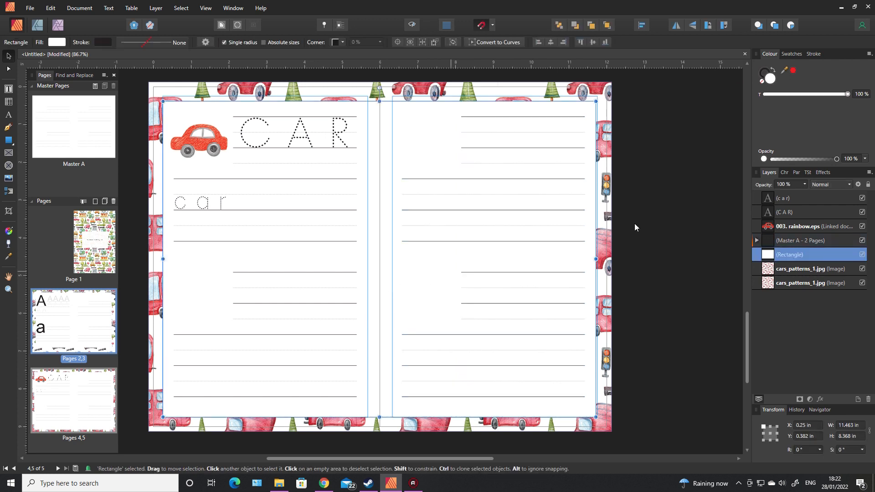
left_click_drag(832, 160, 830, 160)
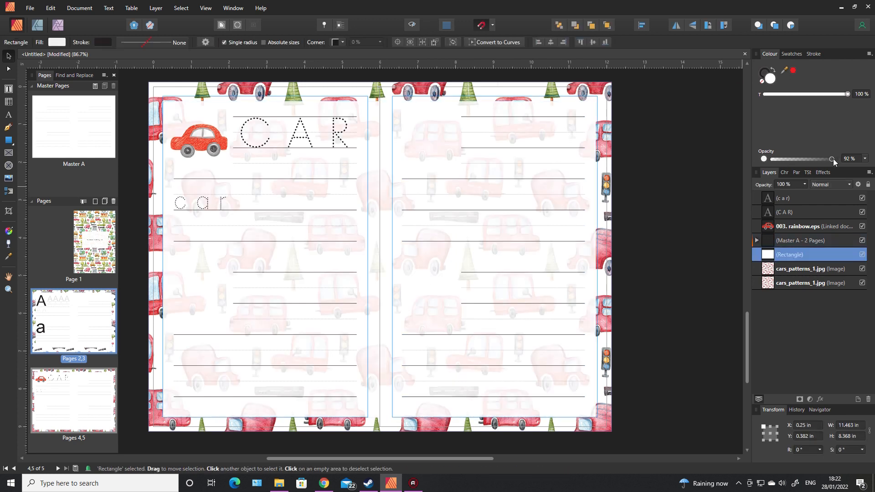
left_click(695, 246)
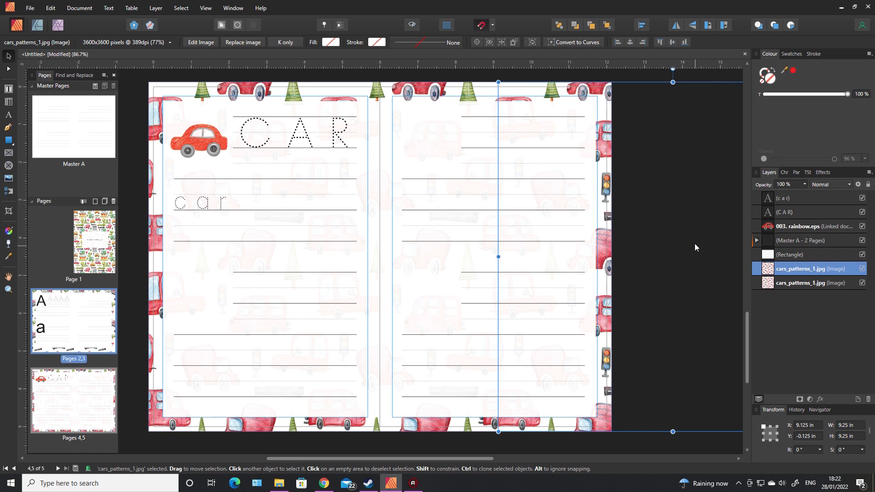
left_click(499, 444)
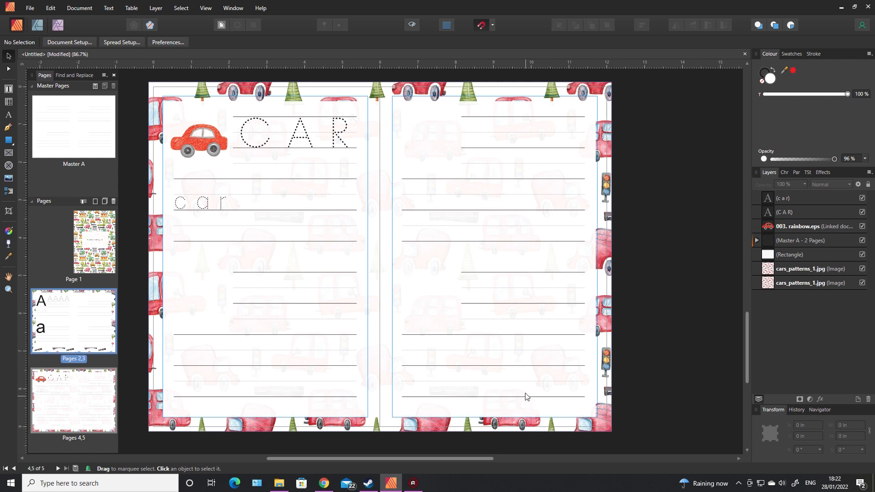
Step: Review the Master A lines, the patterned title page, and the large A and a tracing letters on pages 2 and 3
double_click(57, 118)
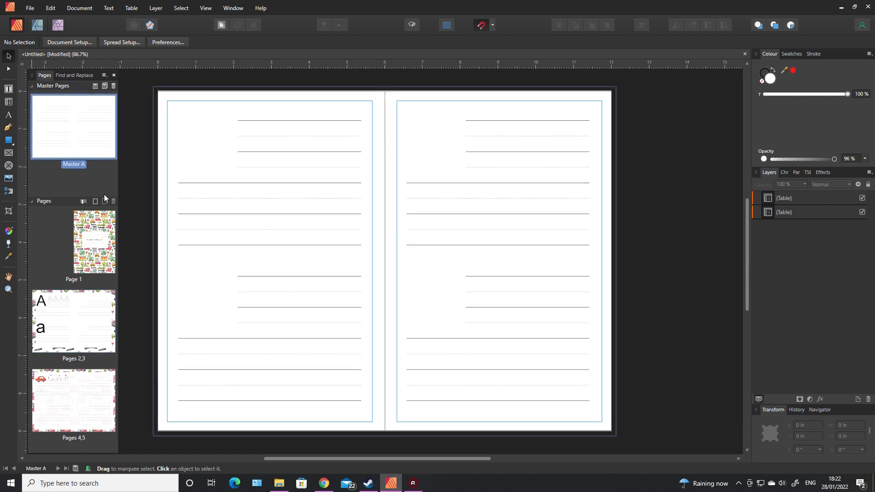
double_click(95, 261)
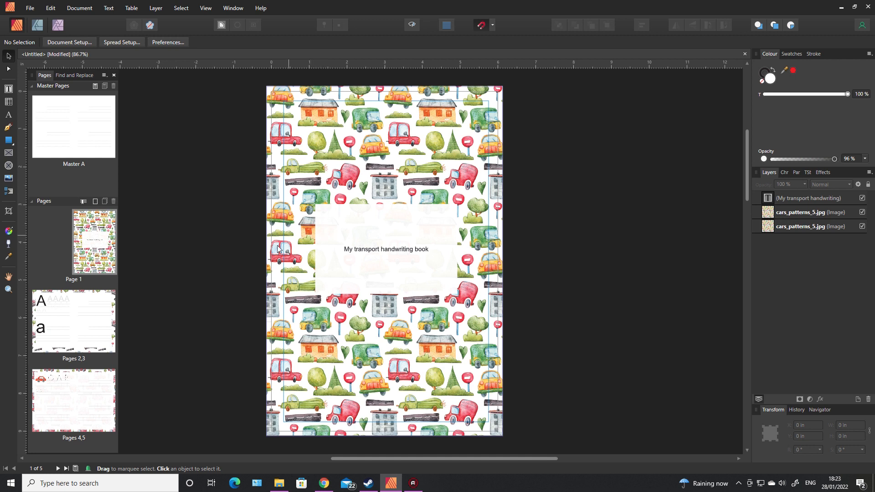
double_click(91, 315)
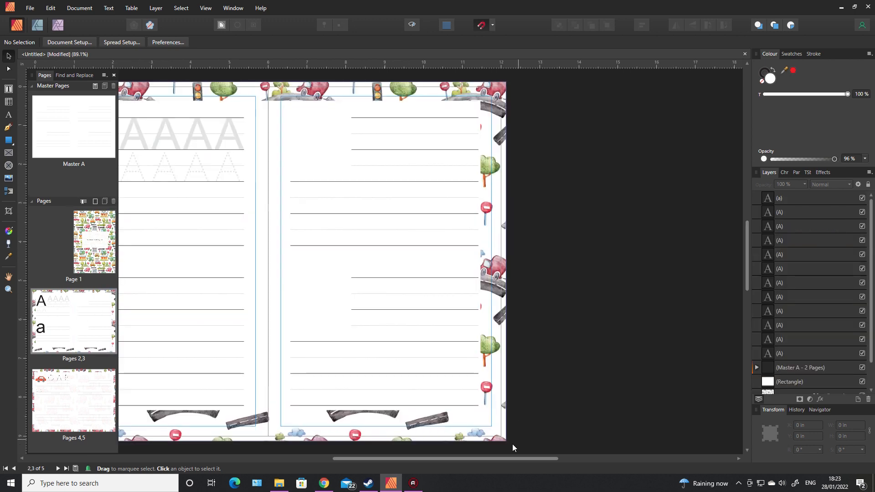
scroll(477, 458, "left", 3)
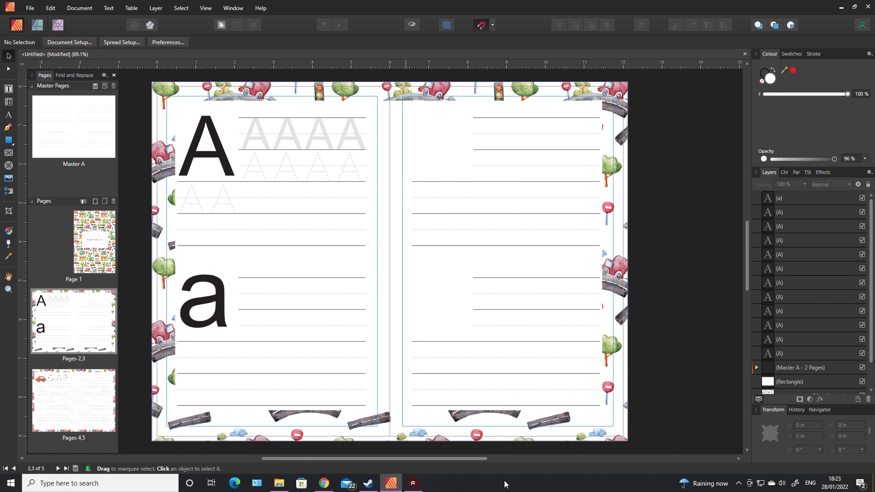
left_click(201, 155)
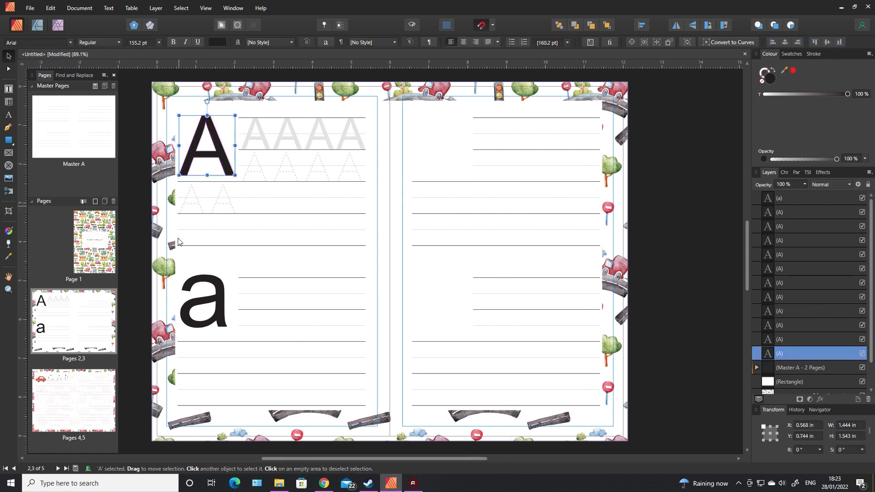
left_click(186, 288)
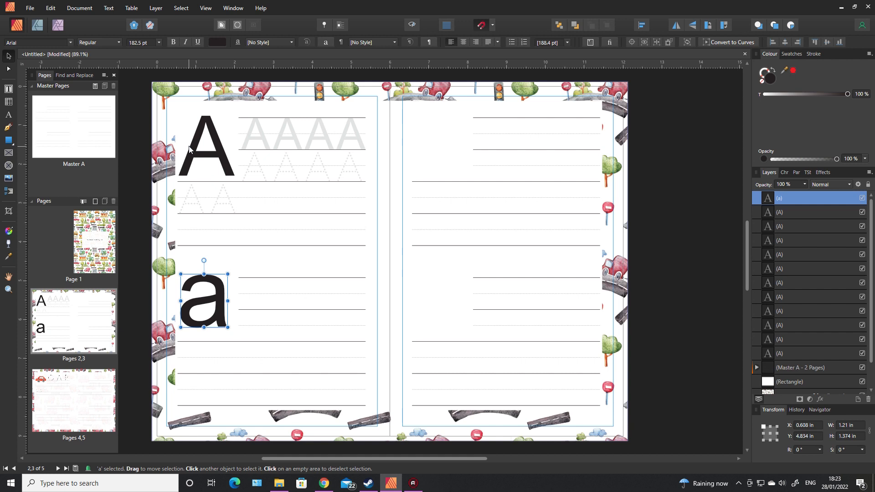
left_click(130, 174)
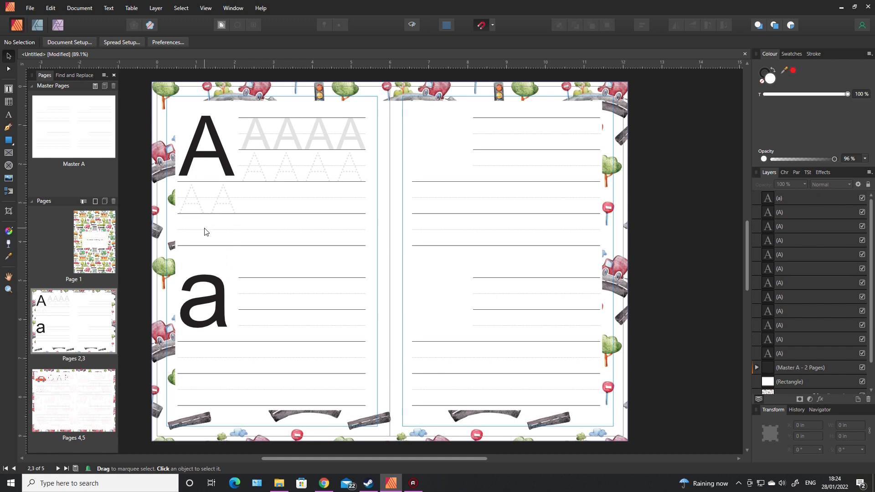
double_click(108, 318)
left_click(94, 375)
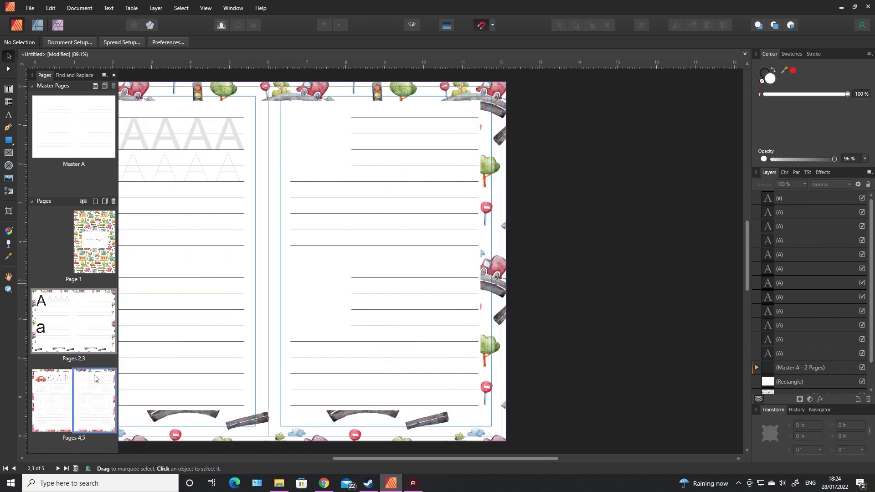
left_click(87, 319)
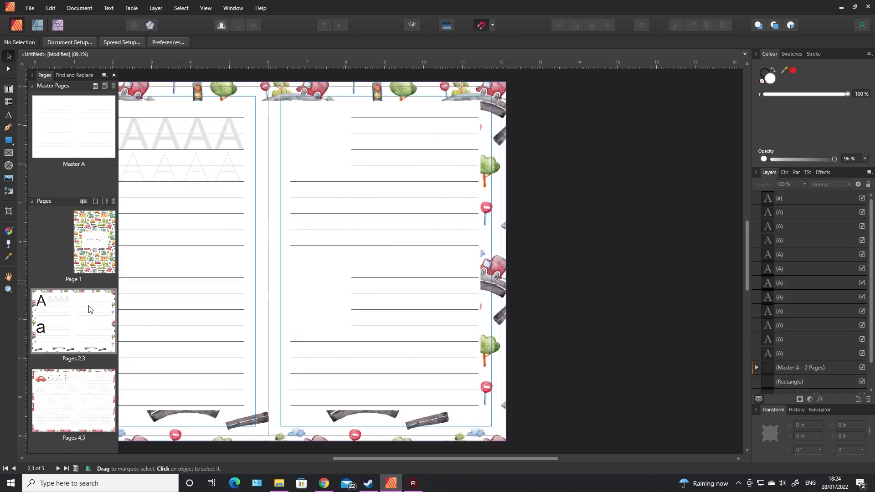
left_click(98, 265)
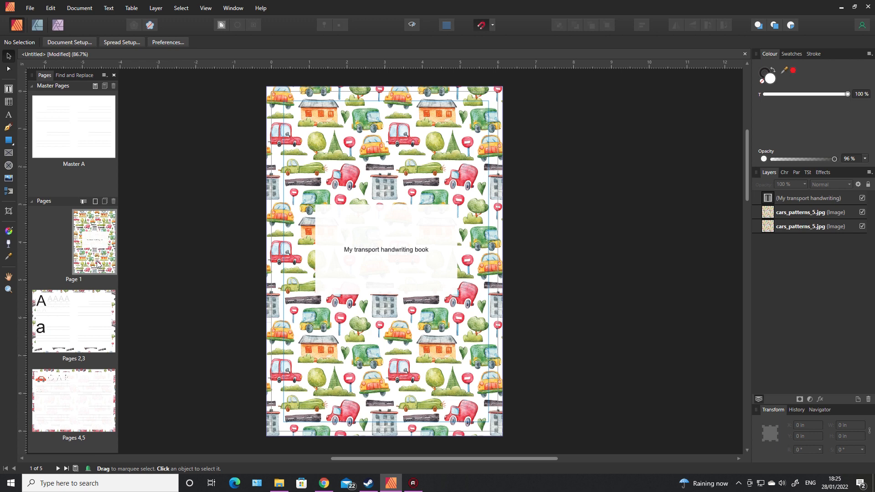
left_click(76, 319)
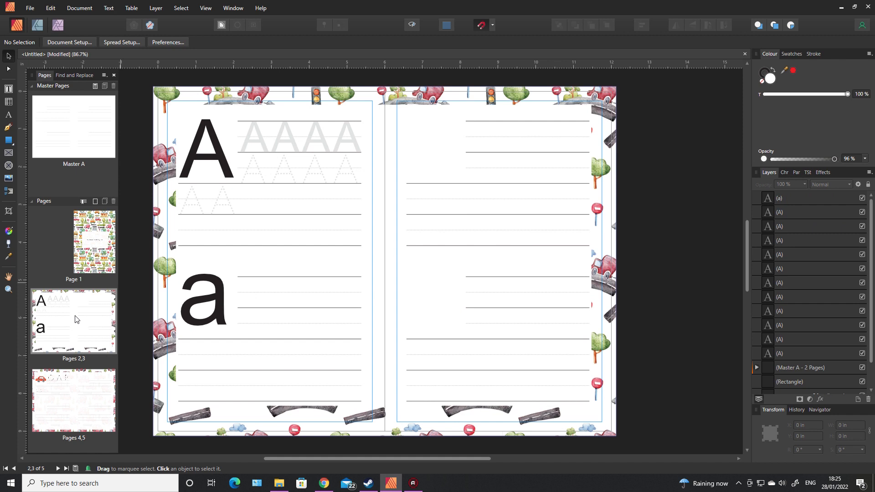